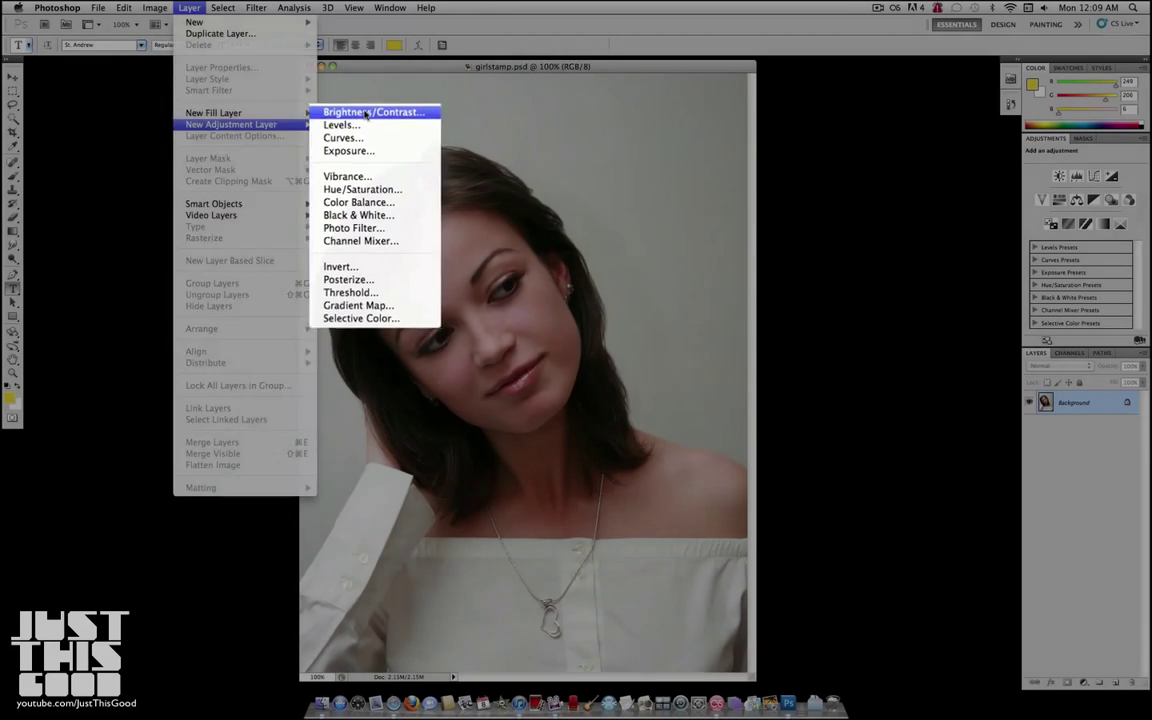
Step: Add a Brightness/Contrast adjustment layer over the photo with brightness 29 and contrast 50
click(366, 111)
click(677, 308)
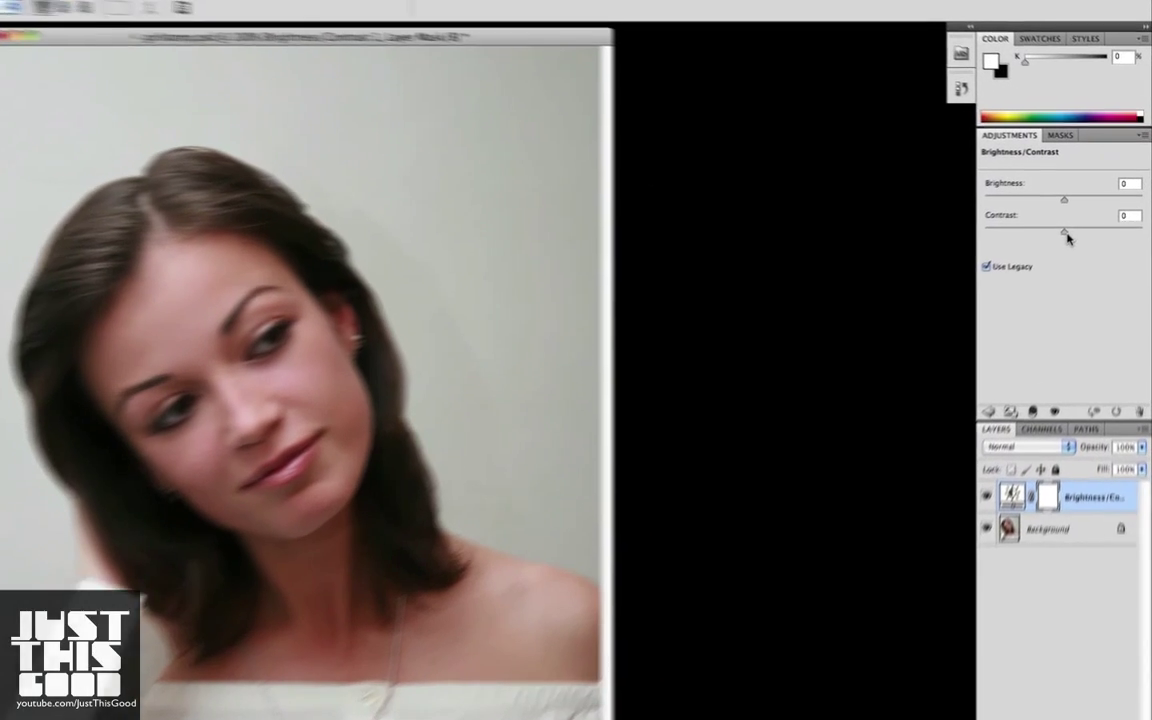
drag(1089, 208, 1098, 244)
drag(1054, 207, 1080, 210)
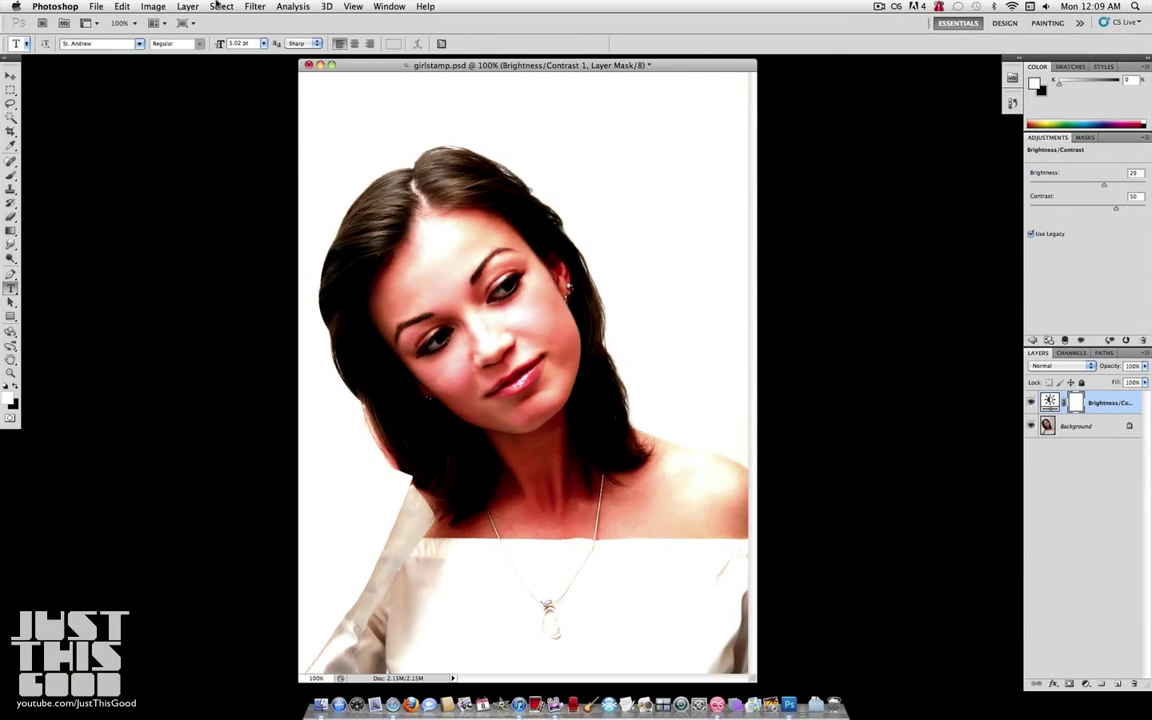
Step: Add a Threshold adjustment layer above the Brightness/Contrast layer and set its threshold level to 91
click(187, 6)
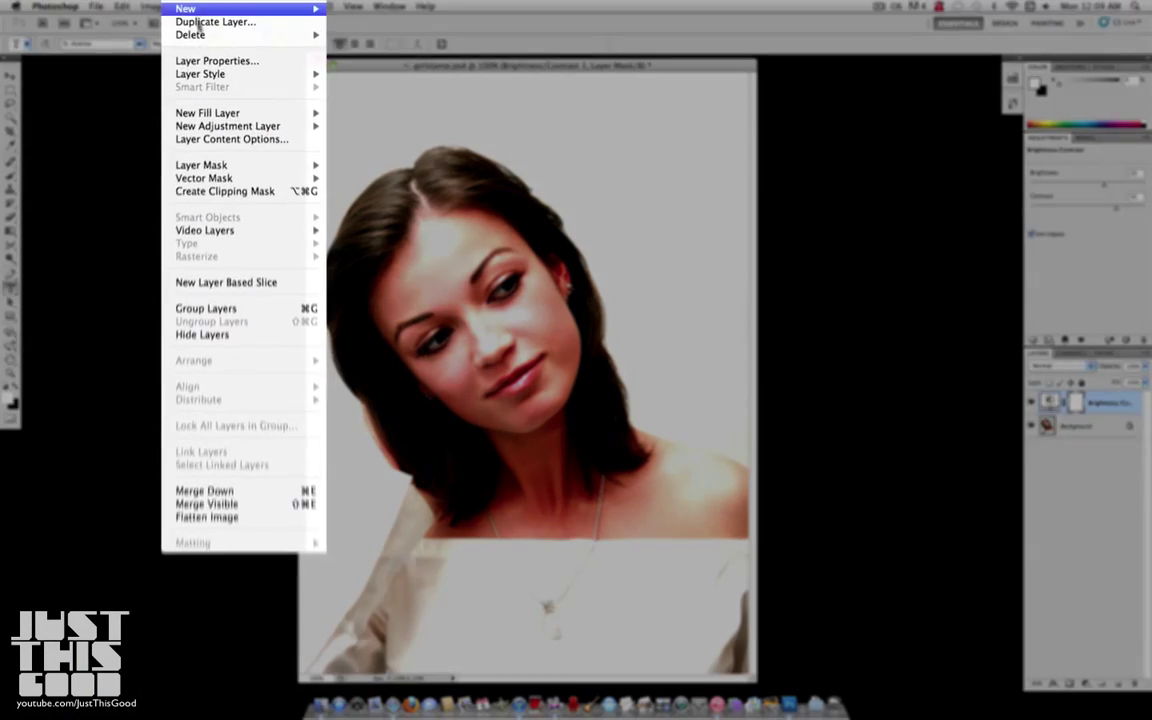
mouse_move(232, 123)
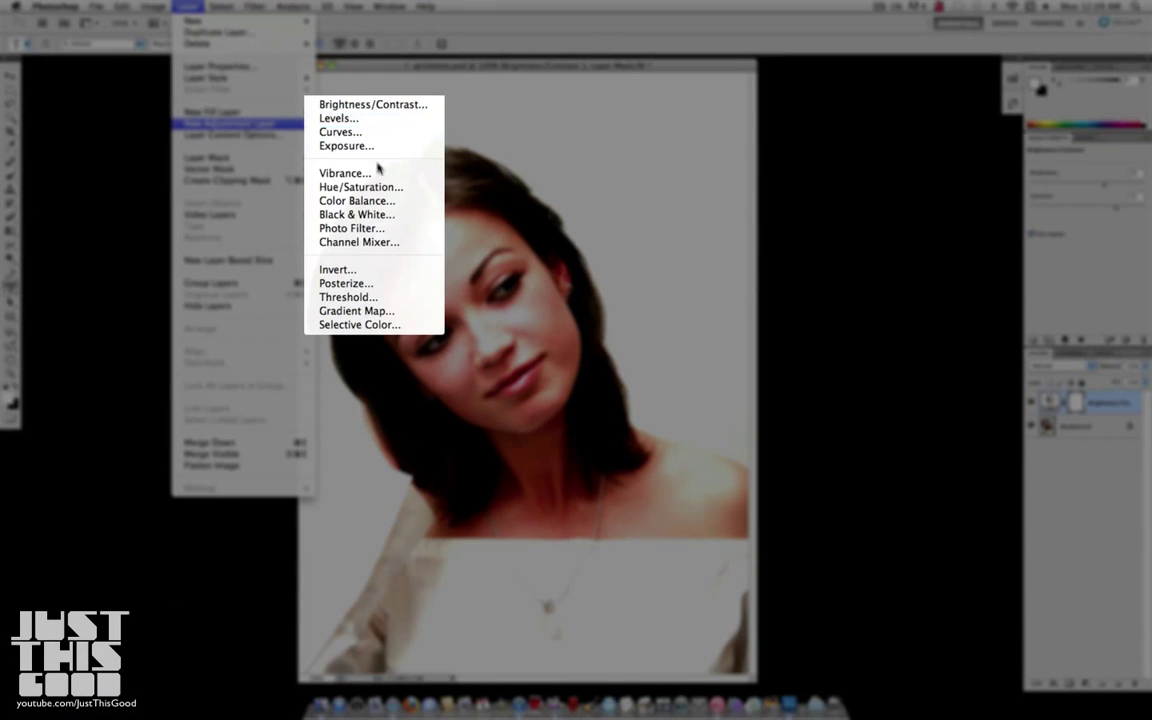
click(407, 299)
click(678, 308)
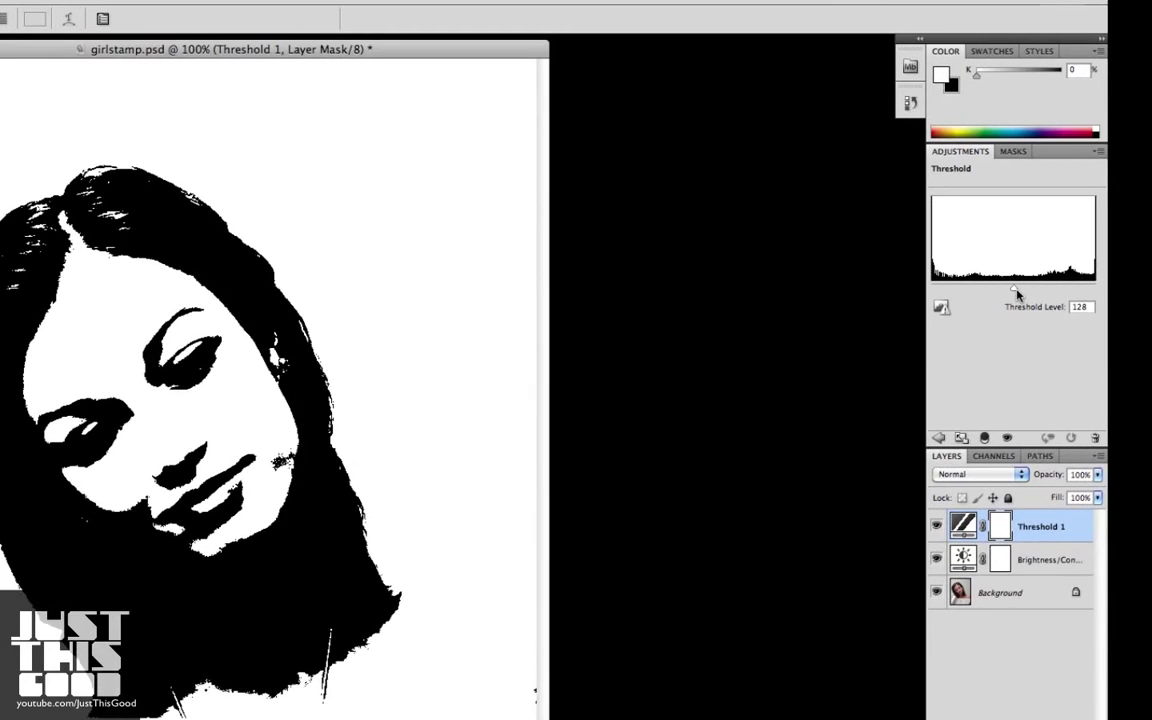
drag(1084, 236, 1087, 237)
drag(1017, 292, 990, 292)
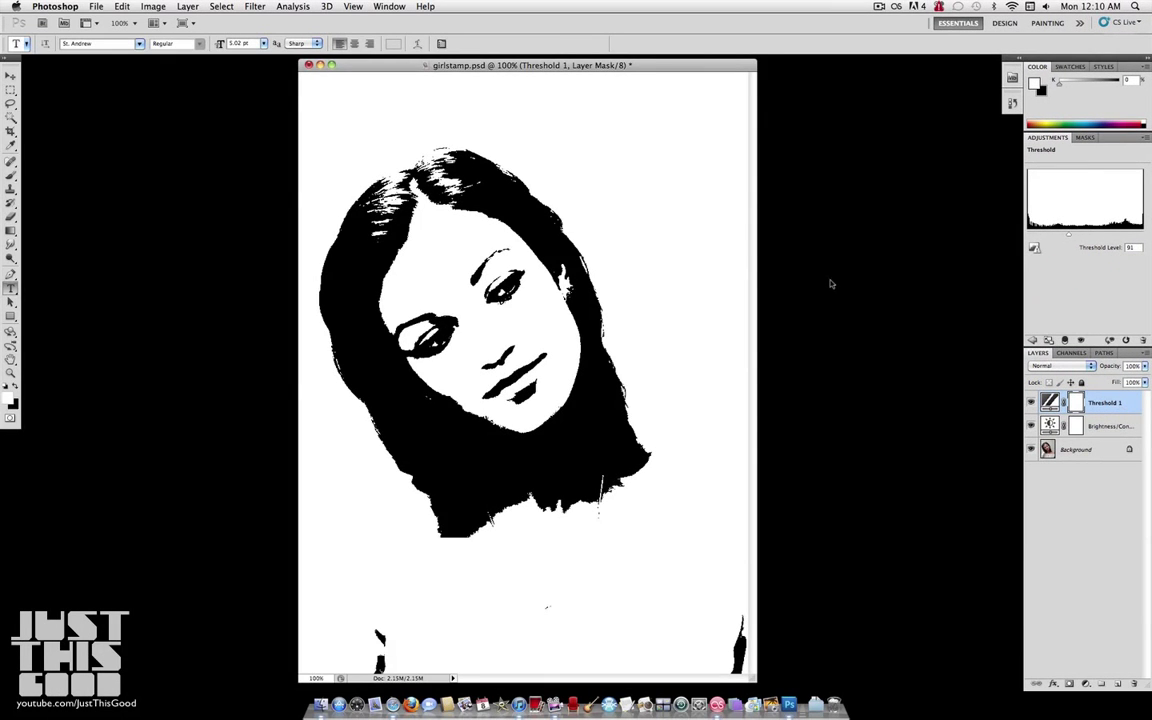
Step: Create a new empty layer with default settings above the Threshold layer
click(187, 7)
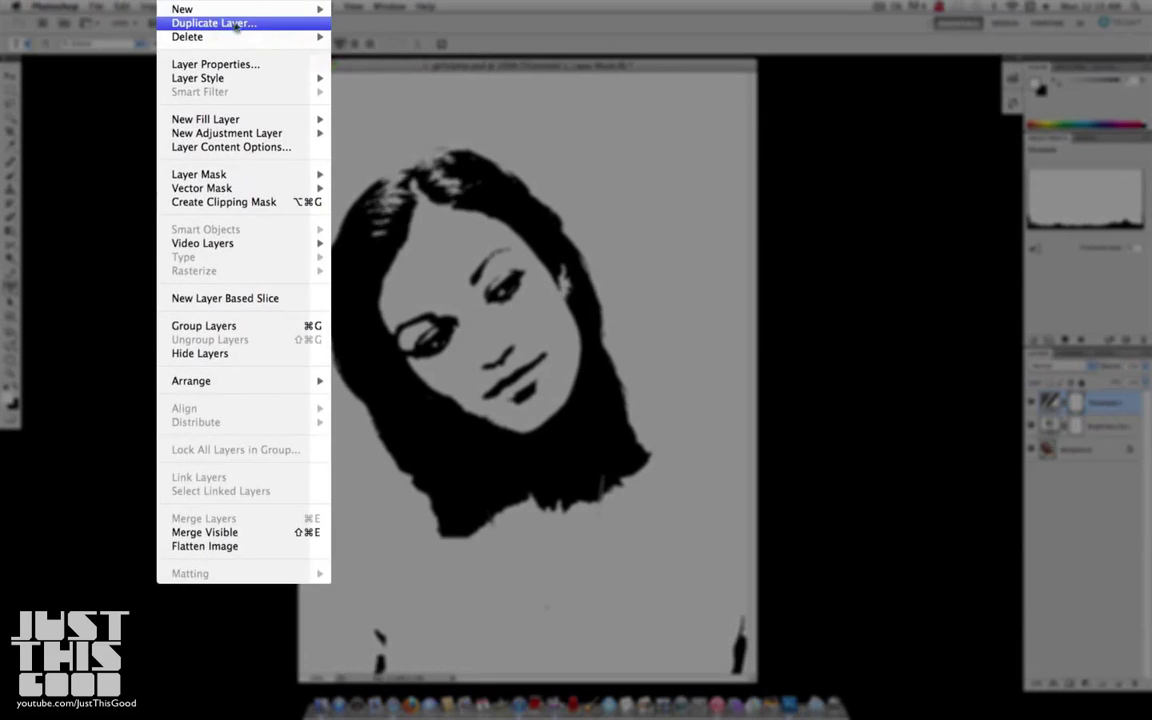
mouse_move(200, 20)
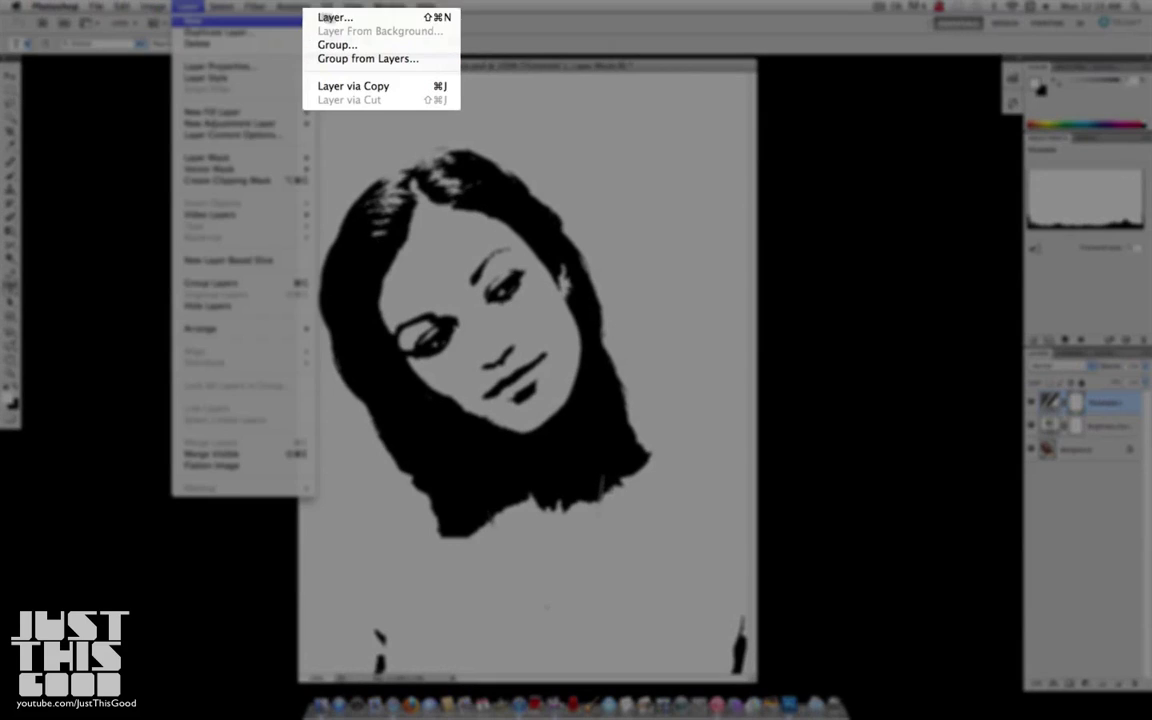
click(356, 17)
key(Return)
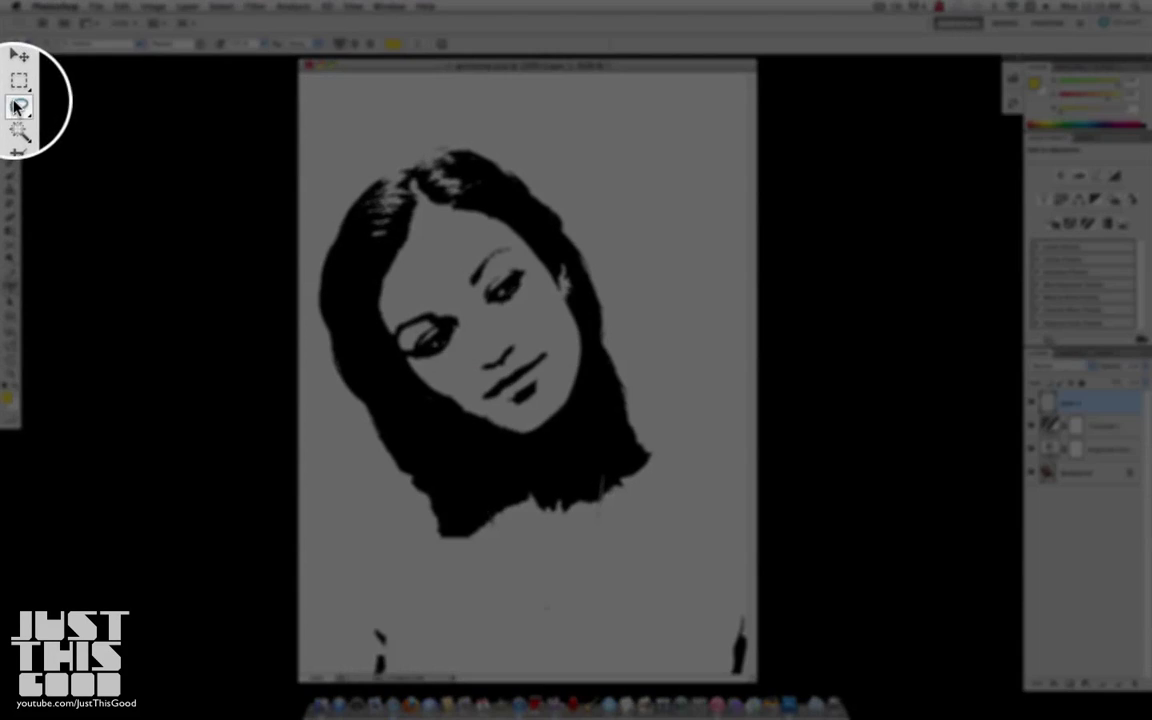
Step: Select the stray white patches in the hair using the Lasso tool in add-to-selection mode
click(22, 109)
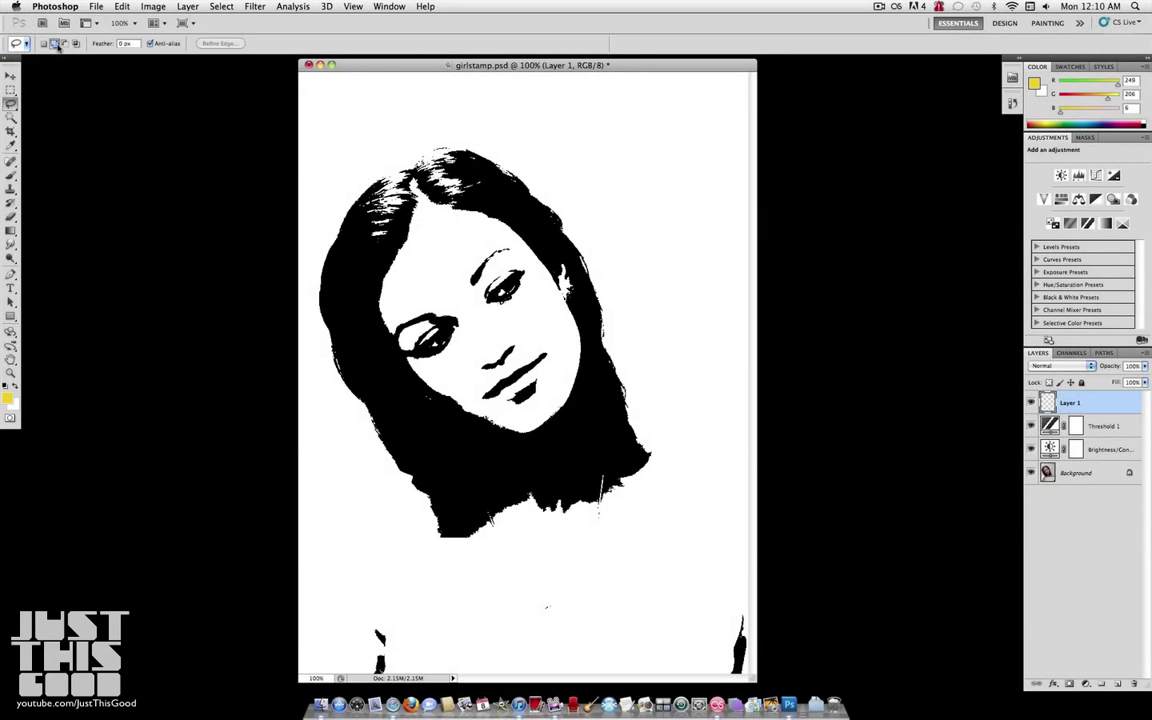
click(56, 44)
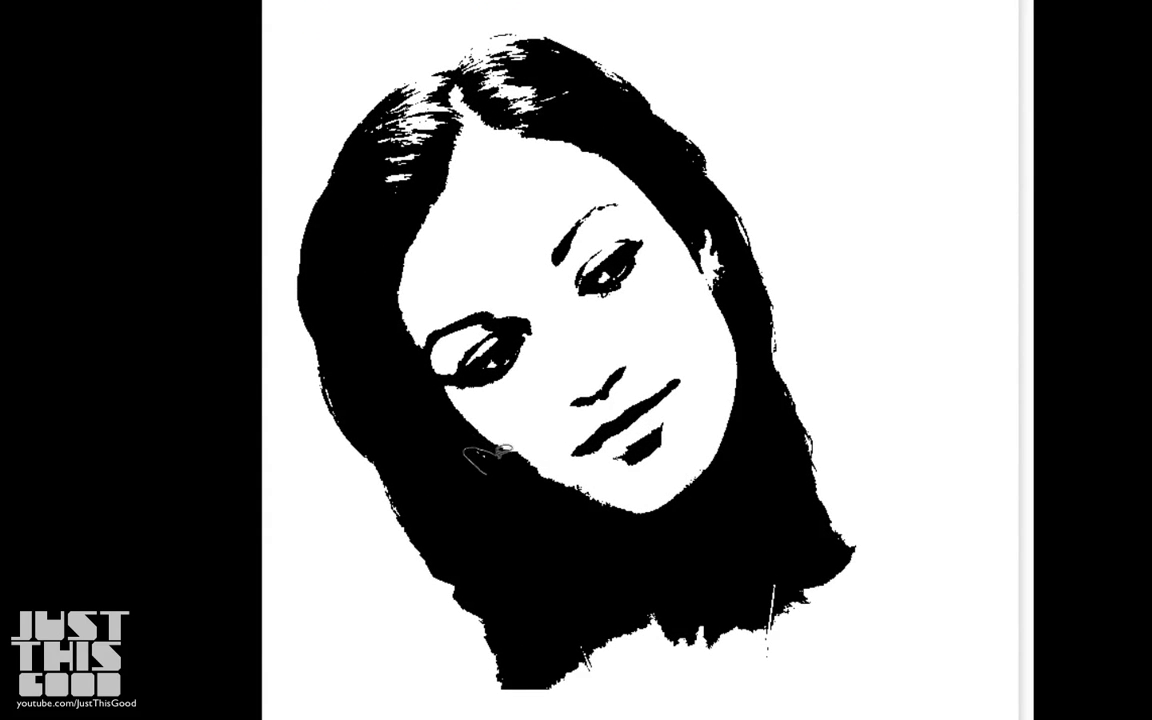
click(479, 459)
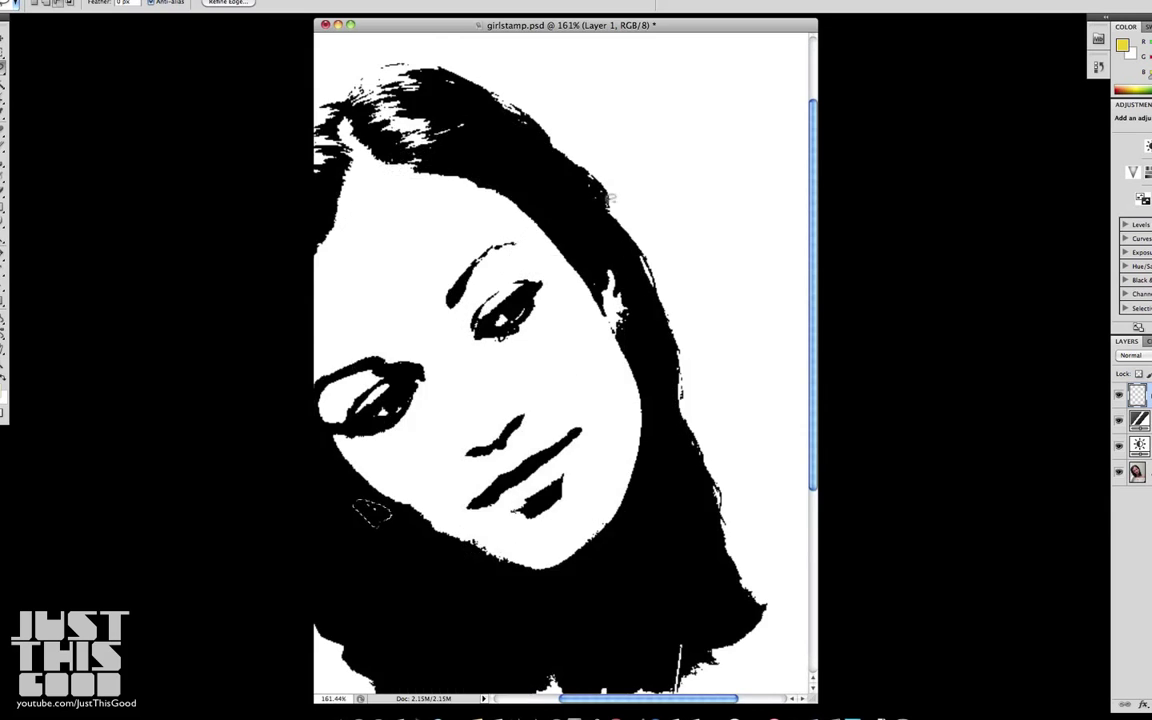
key(super+plus)
key(super+minus)
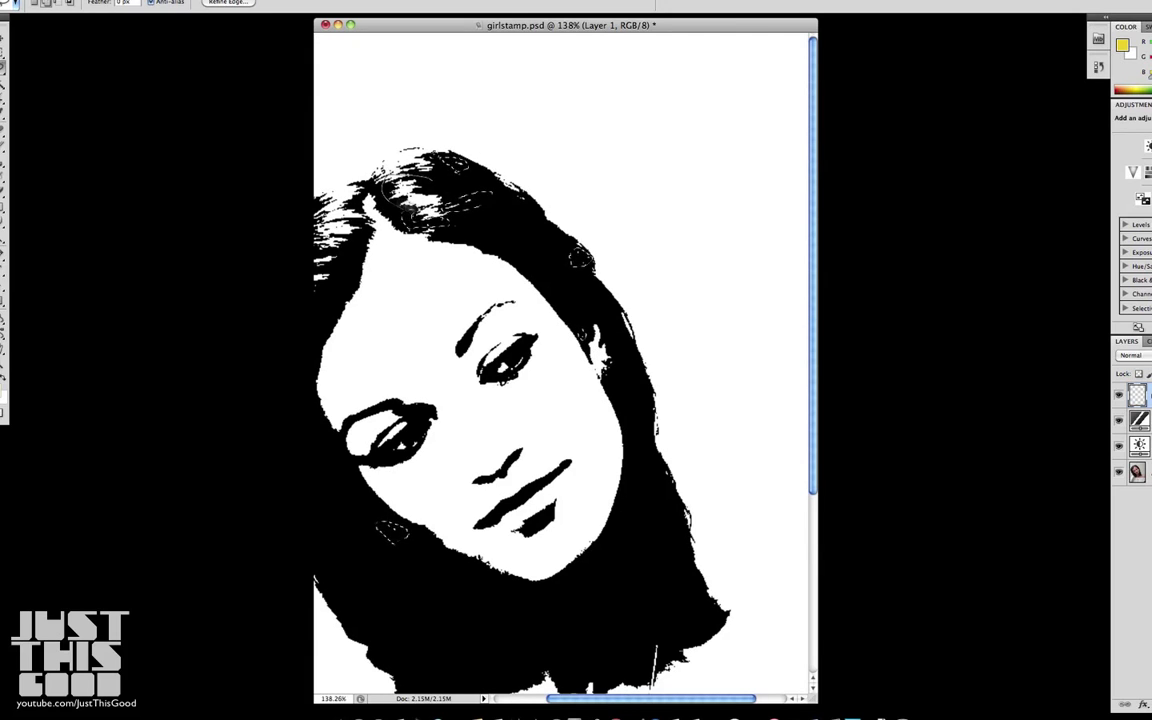
scroll(397, 293, left, 3)
scroll(399, 294, down, 3)
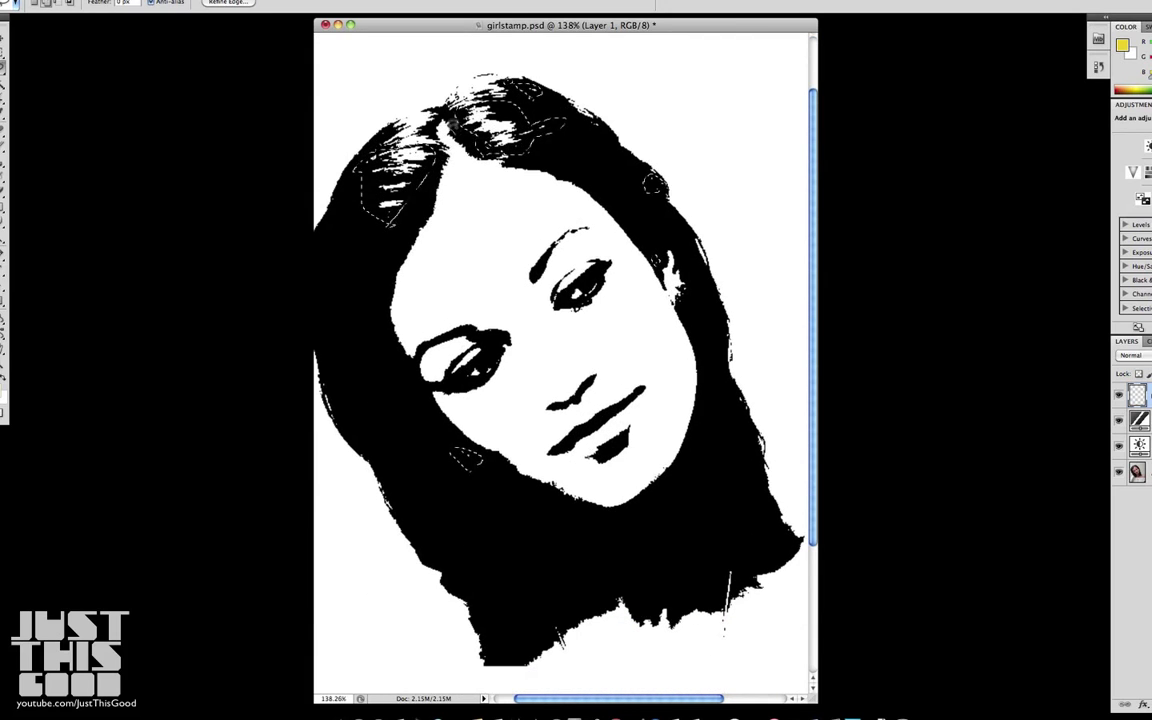
scroll(443, 126, down, 1)
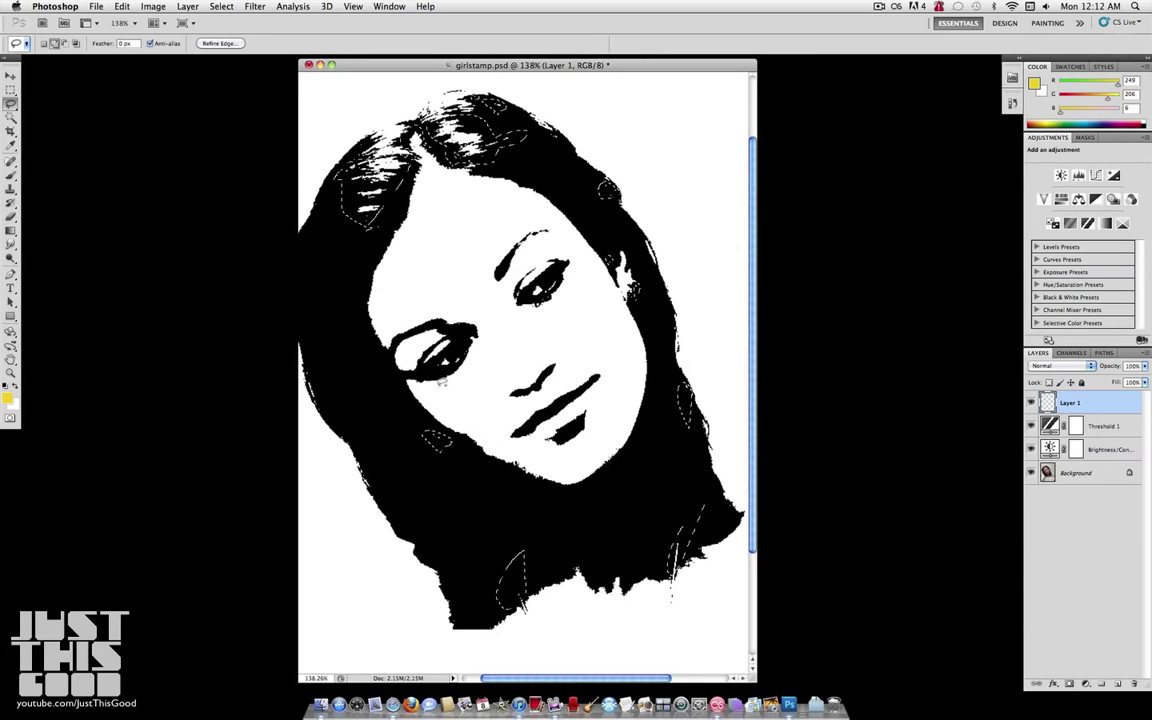
Step: Fill the lassoed hair areas with black in Normal mode at 100% opacity, then clear the selection
right_click(446, 355)
click(470, 533)
click(566, 287)
click(568, 297)
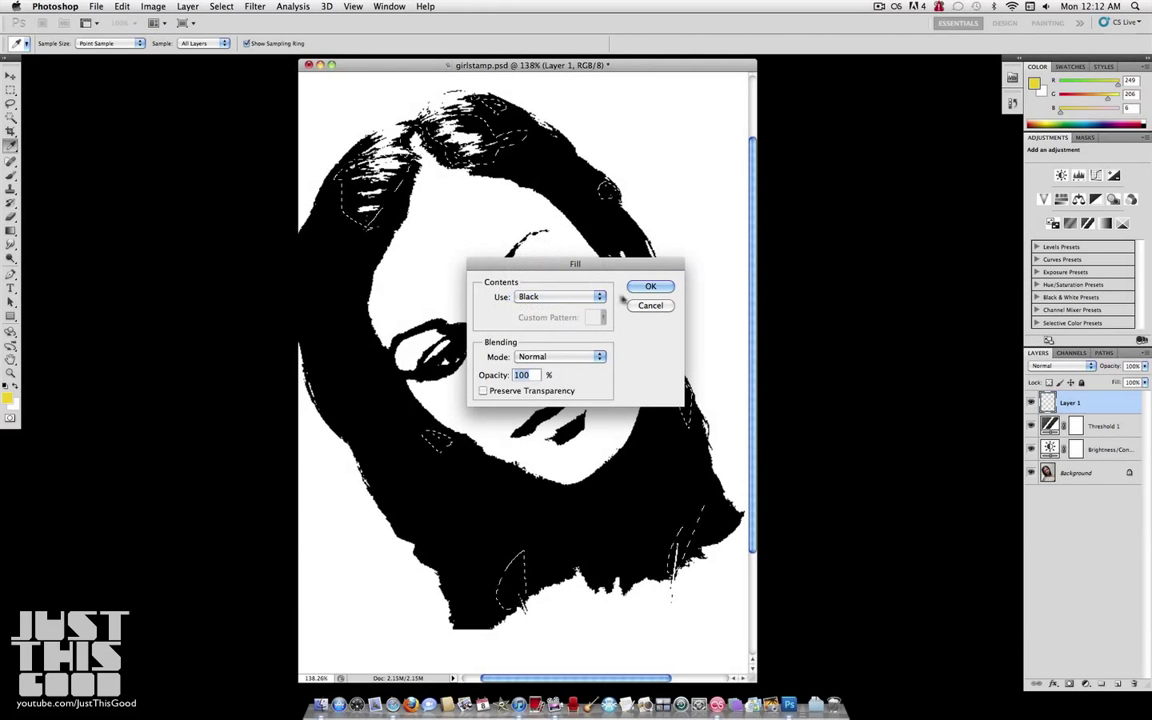
click(650, 286)
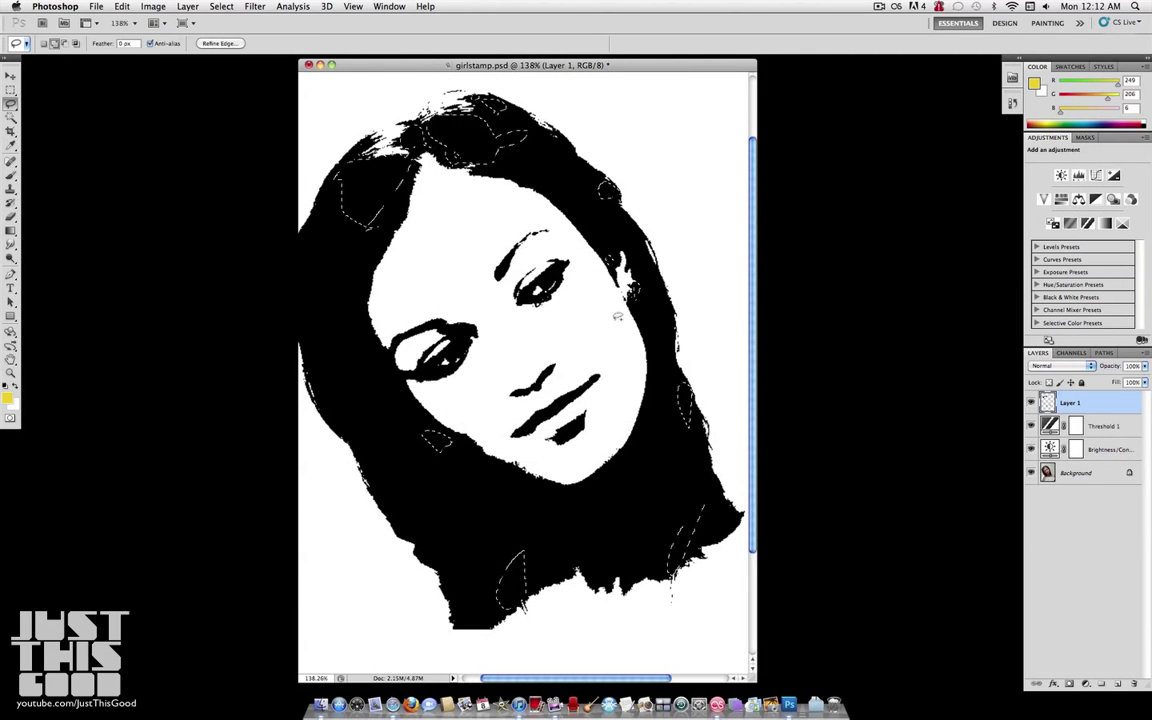
key(ctrl+d)
Step: Lasso the broken gap in the eyebrow above the eye nearer the ear and fill it with black
scroll(608, 311, left, 2)
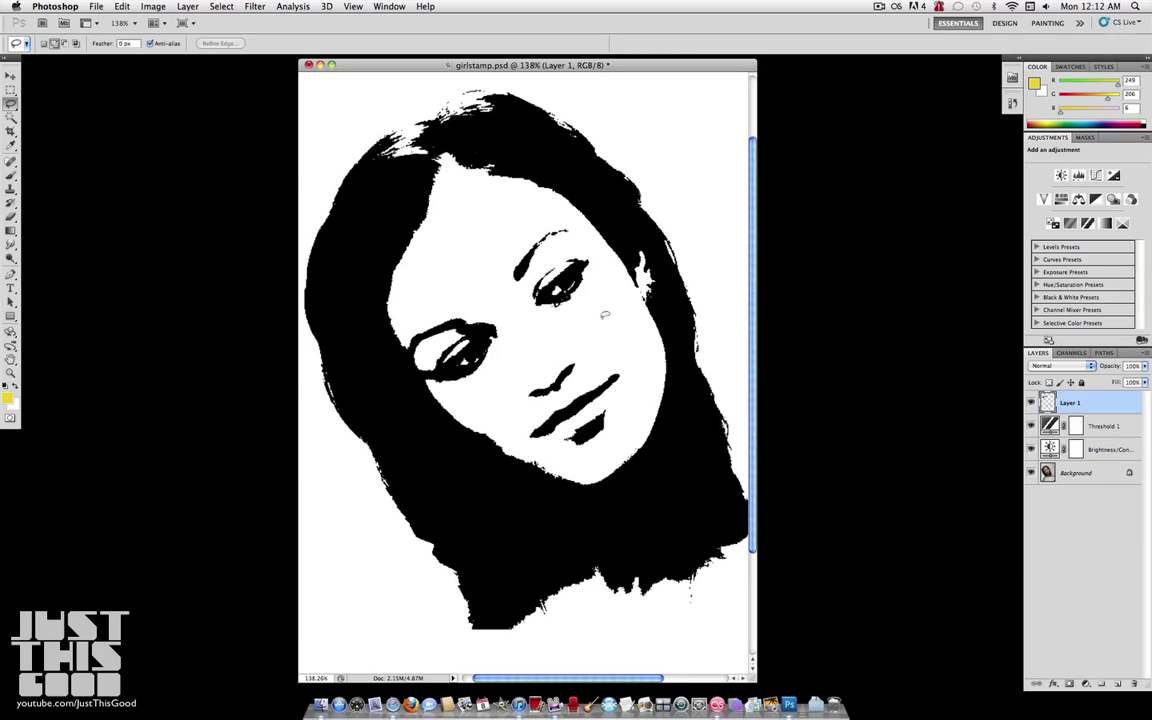
scroll(545, 235, up, 5)
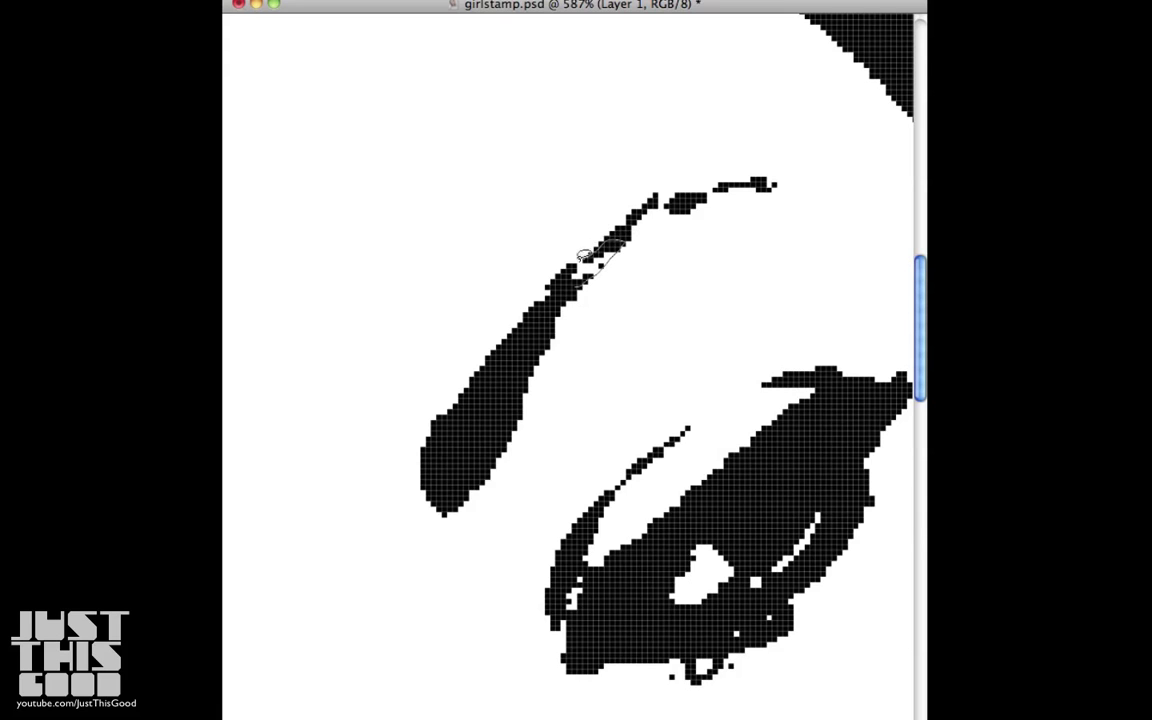
right_click(592, 254)
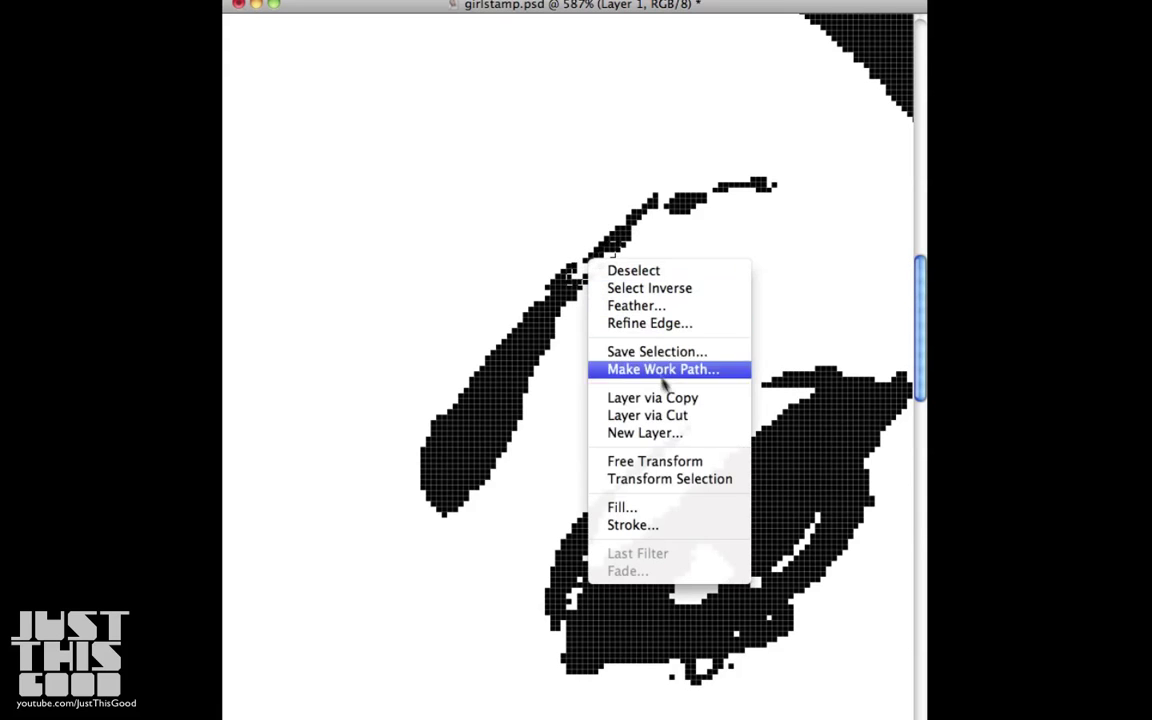
click(710, 508)
click(763, 343)
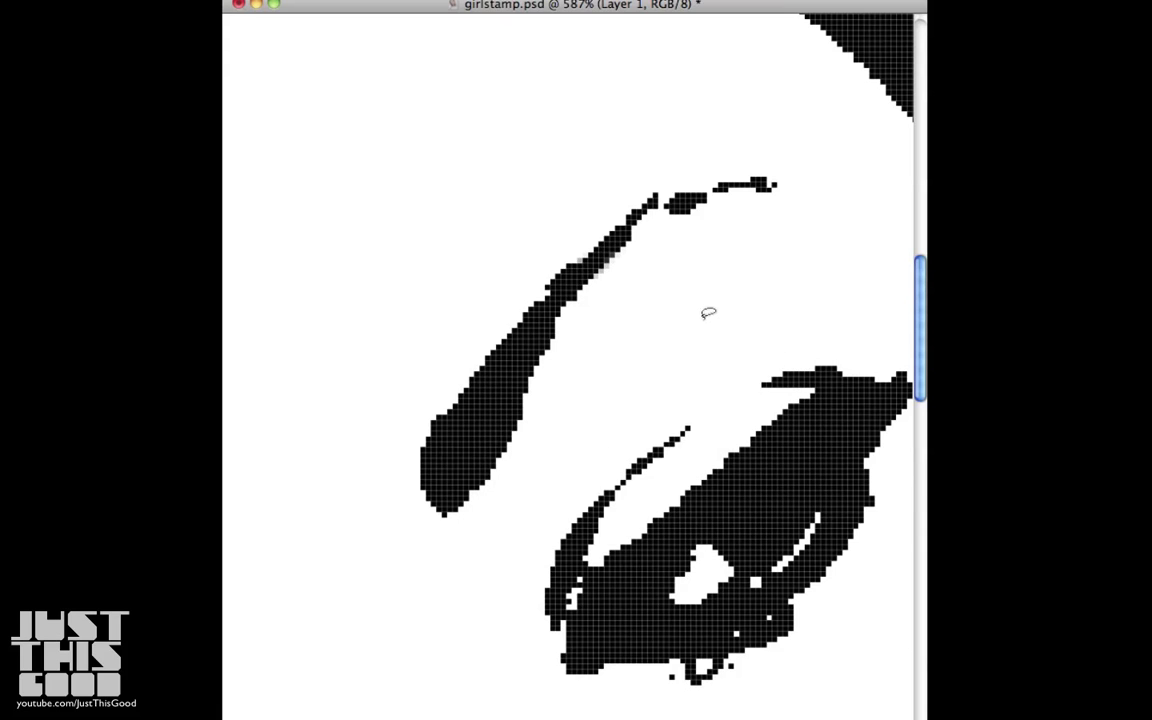
key(super+0)
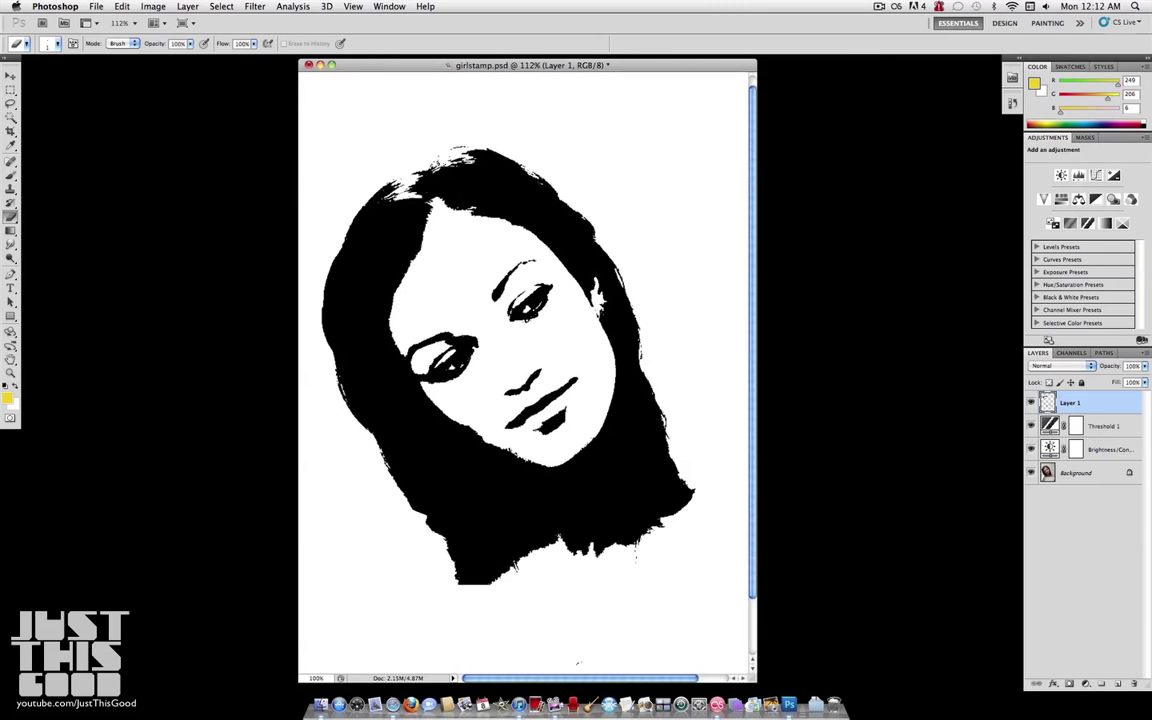
Step: Crop the image closely around the head and hair, with the crop frame rotated counterclockwise so the tilted face stands upright
key(super+alt+0)
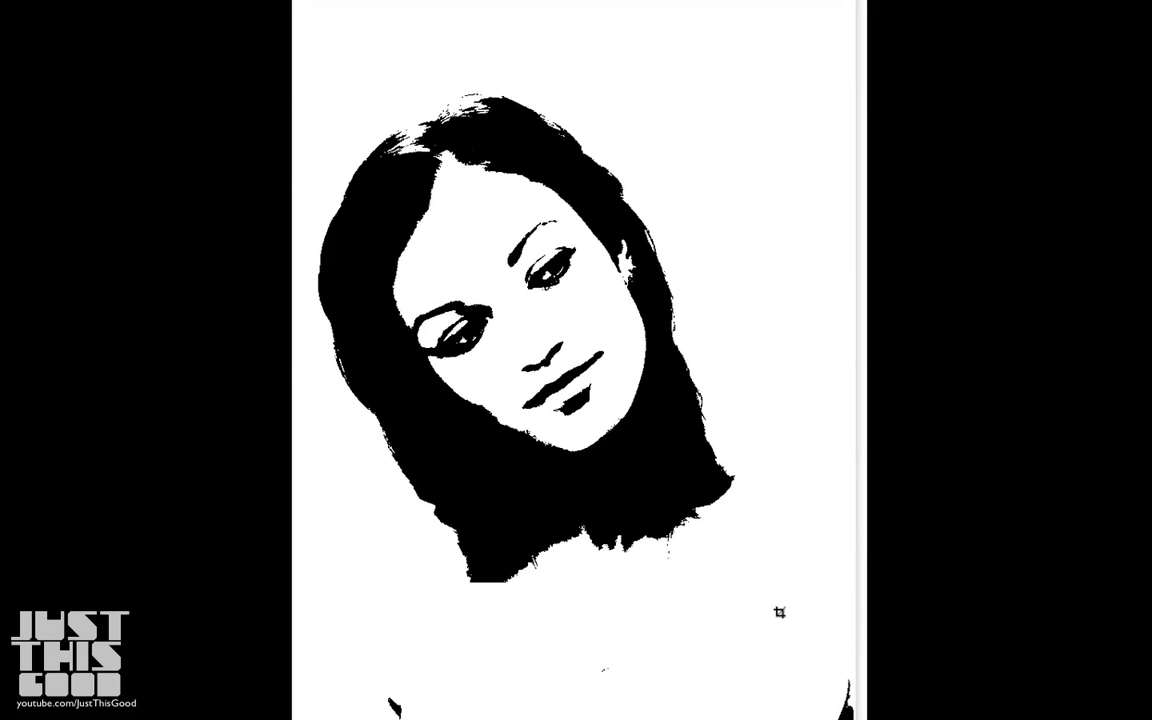
drag(780, 620, 308, 72)
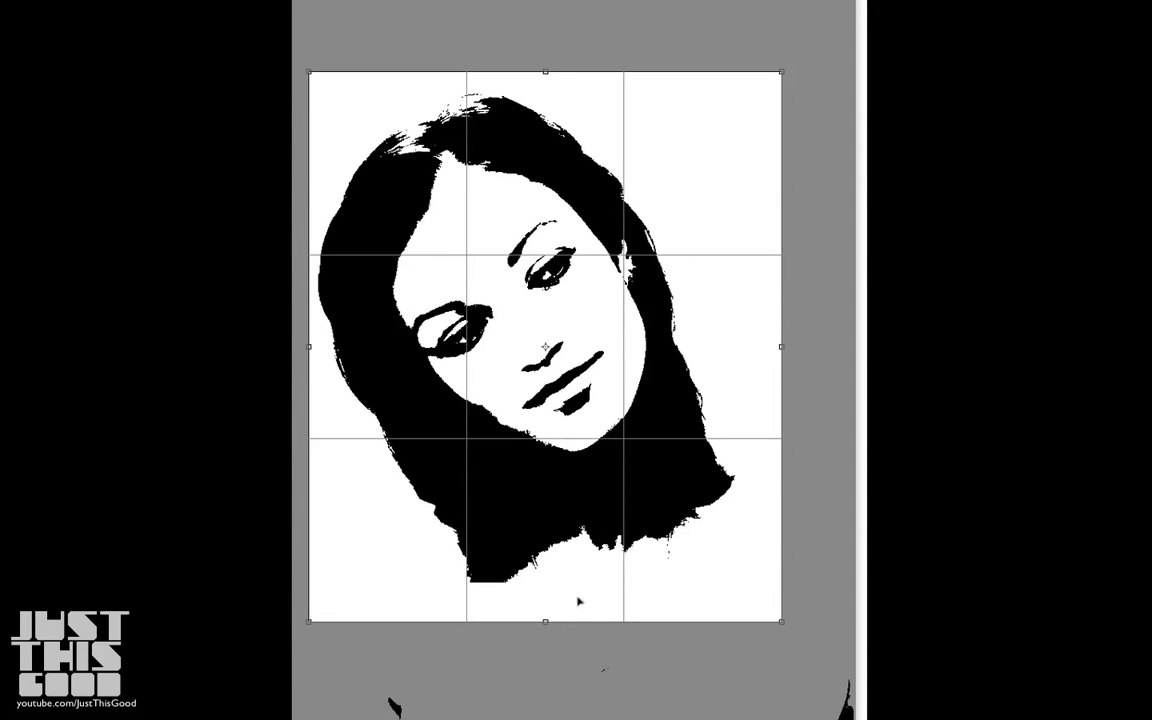
drag(518, 410, 505, 410)
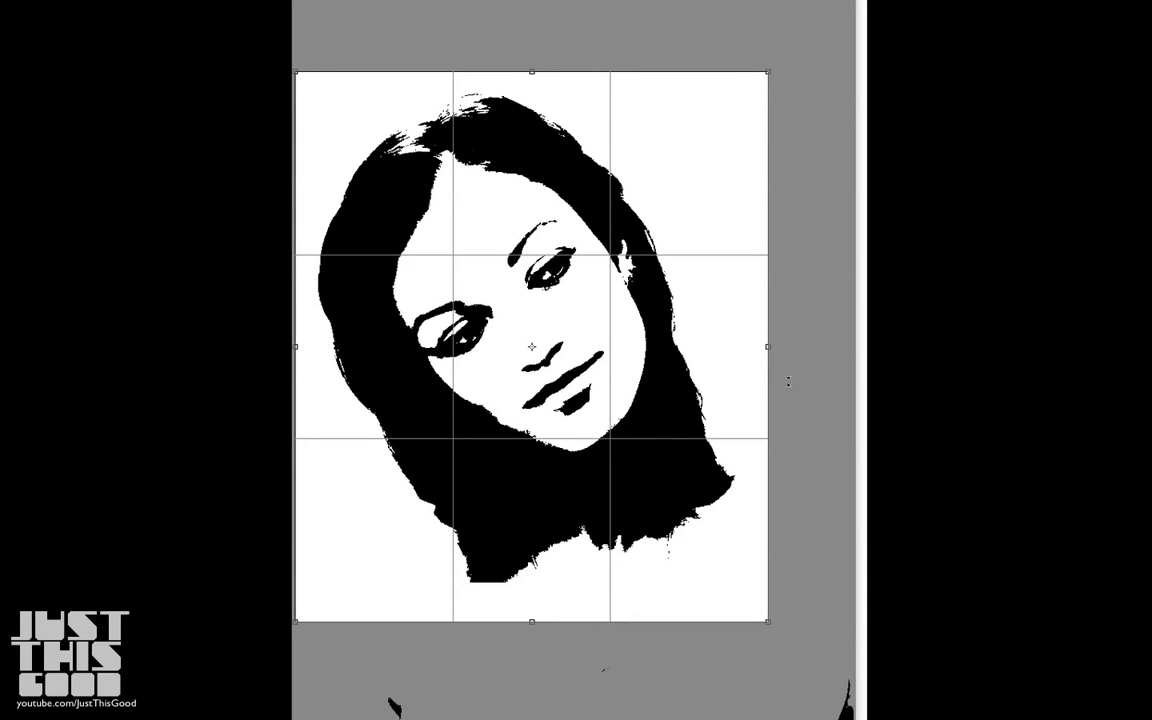
drag(789, 397, 788, 263)
drag(686, 291, 671, 283)
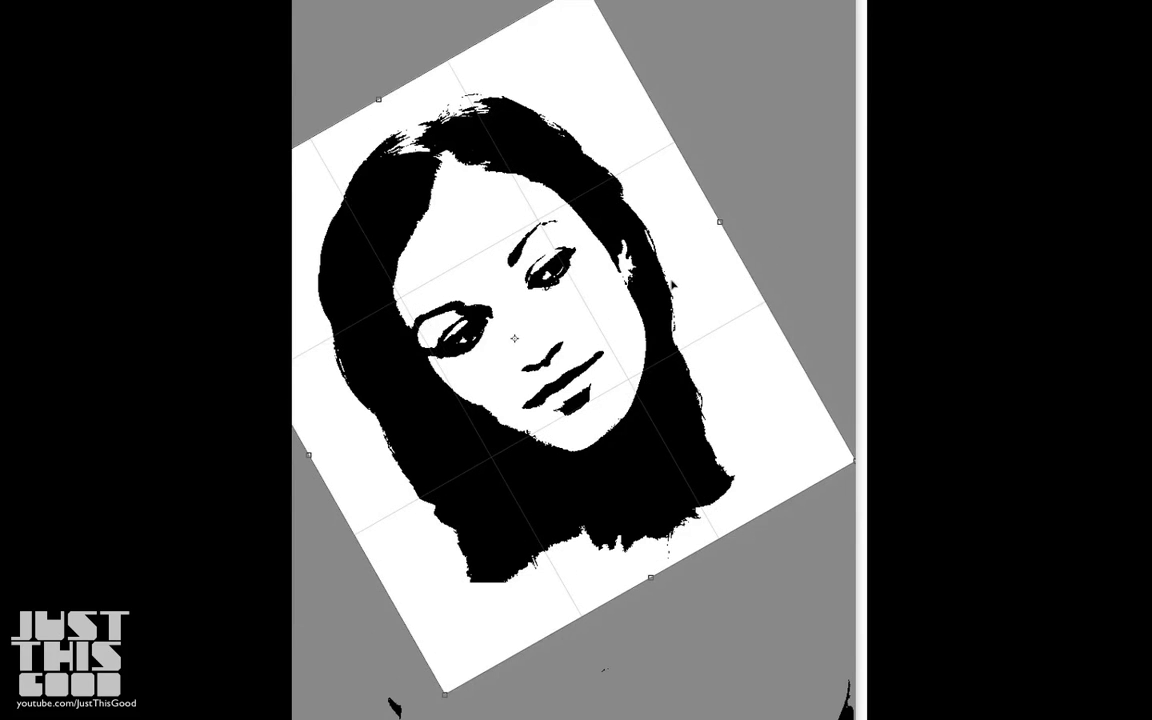
right_click(603, 256)
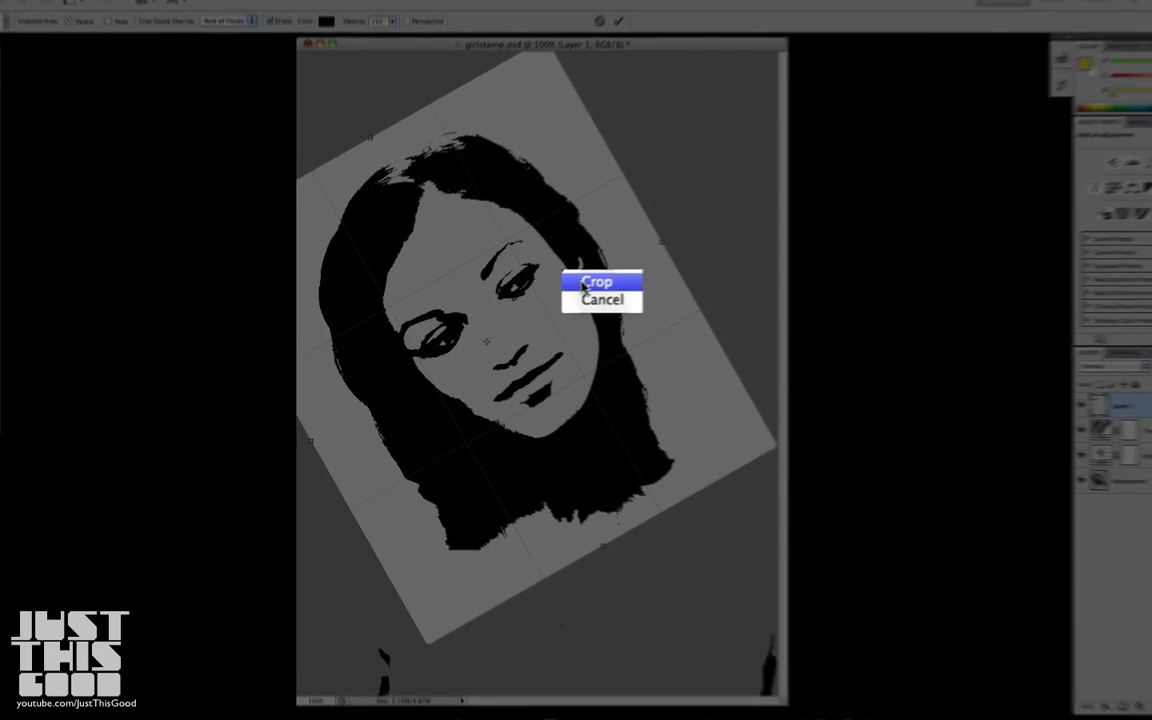
click(625, 266)
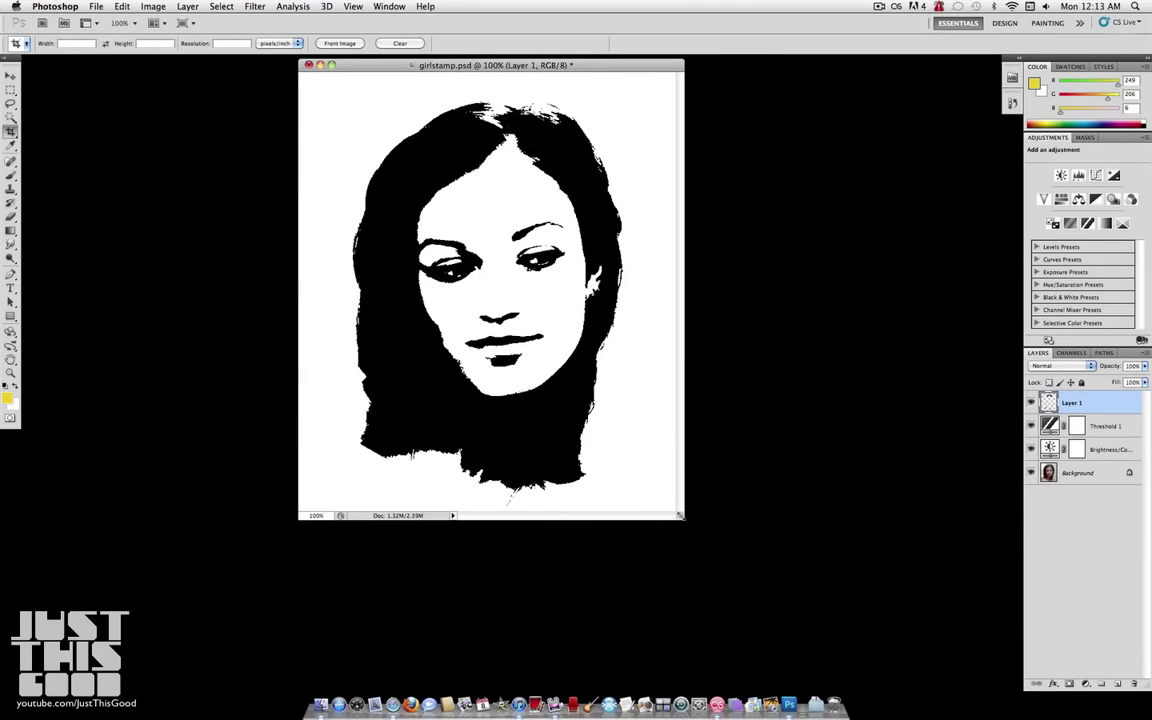
drag(681, 515, 757, 574)
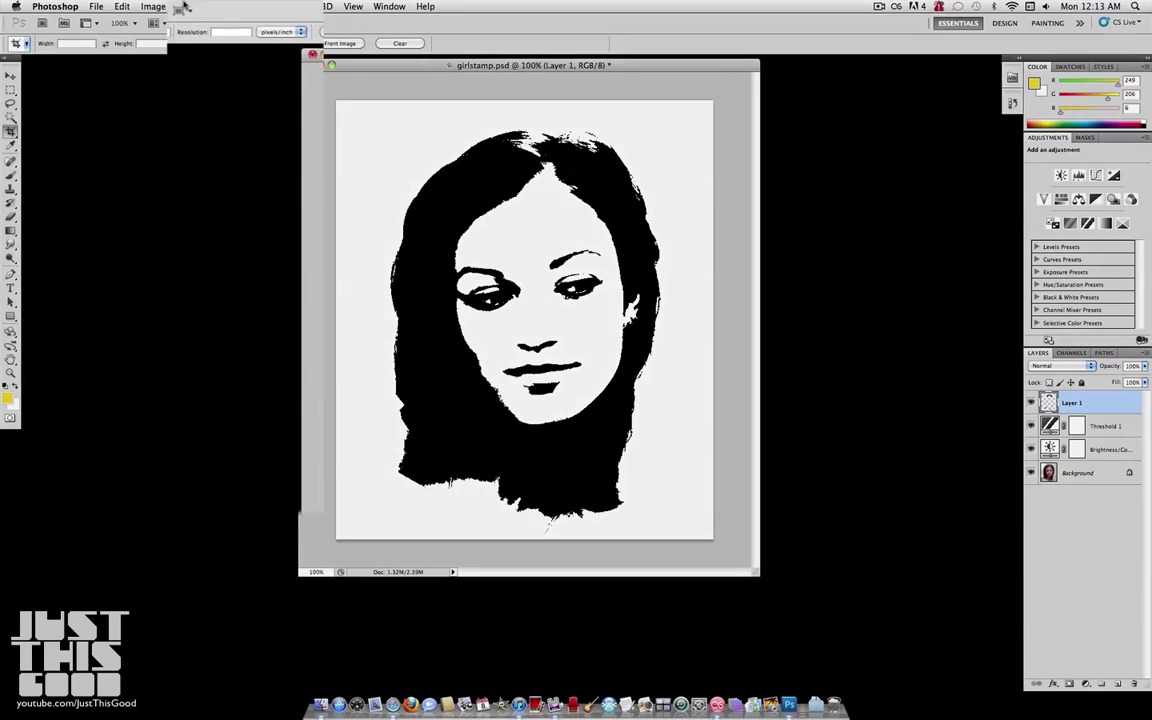
Step: Create another empty layer above Layer 1 and set its blending mode to Multiply
click(187, 6)
mouse_move(195, 20)
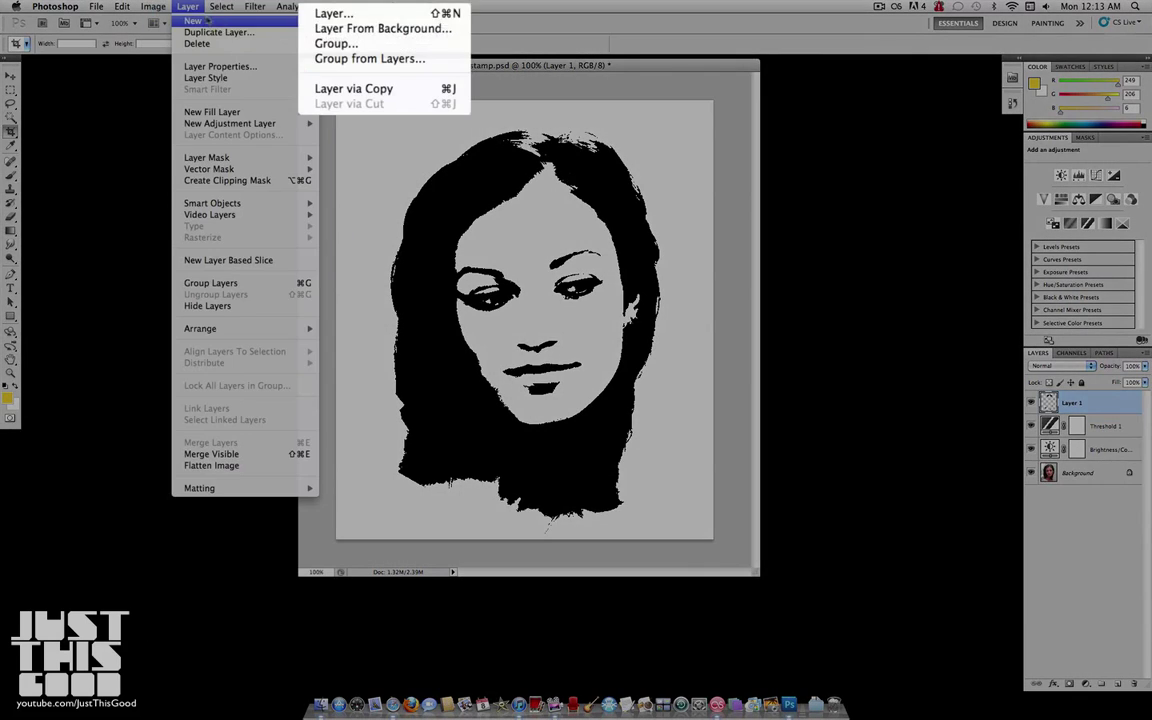
click(322, 14)
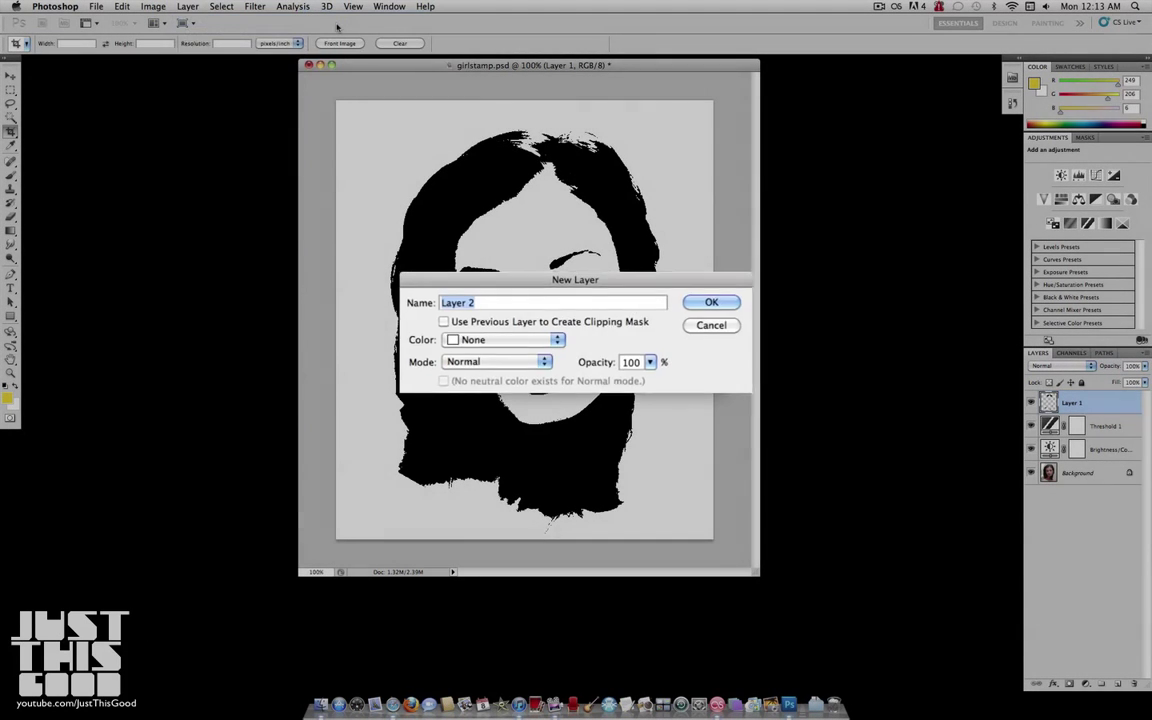
key(Return)
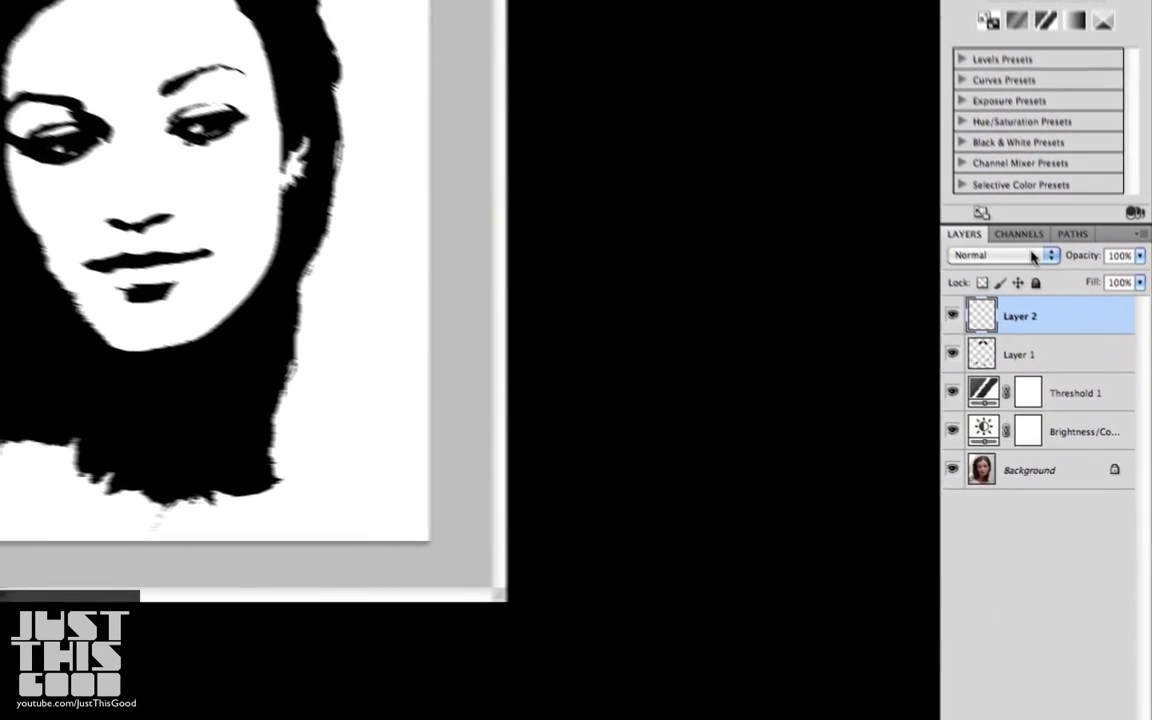
click(1086, 366)
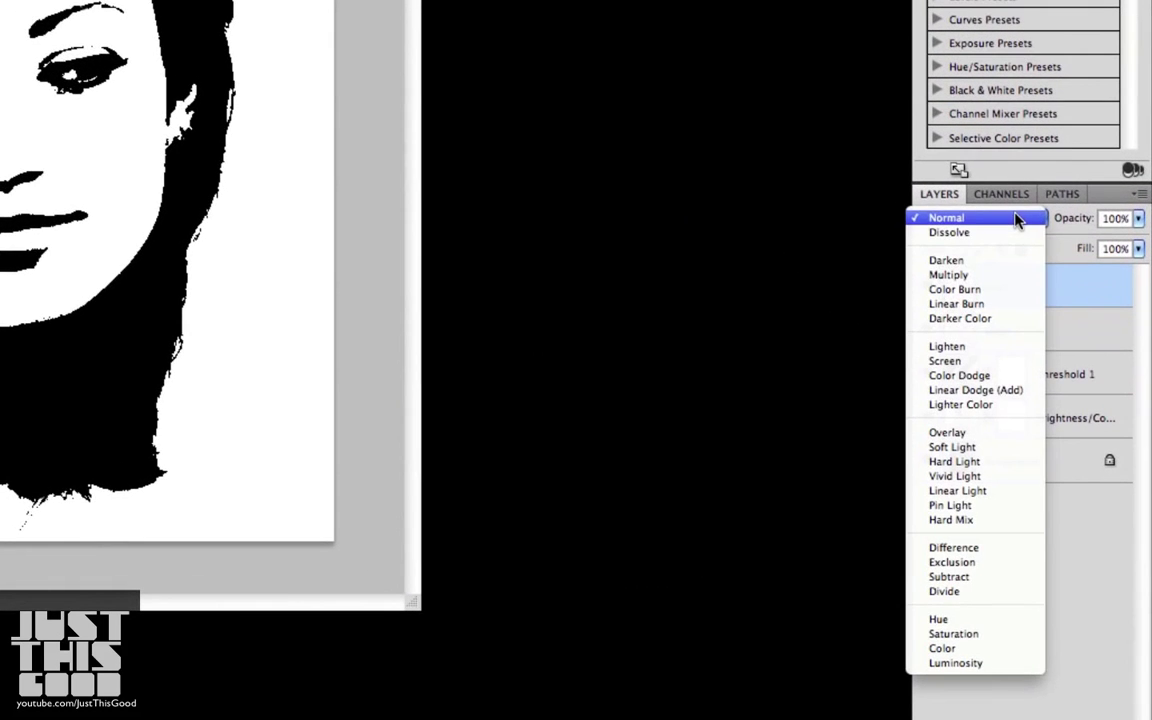
click(1008, 276)
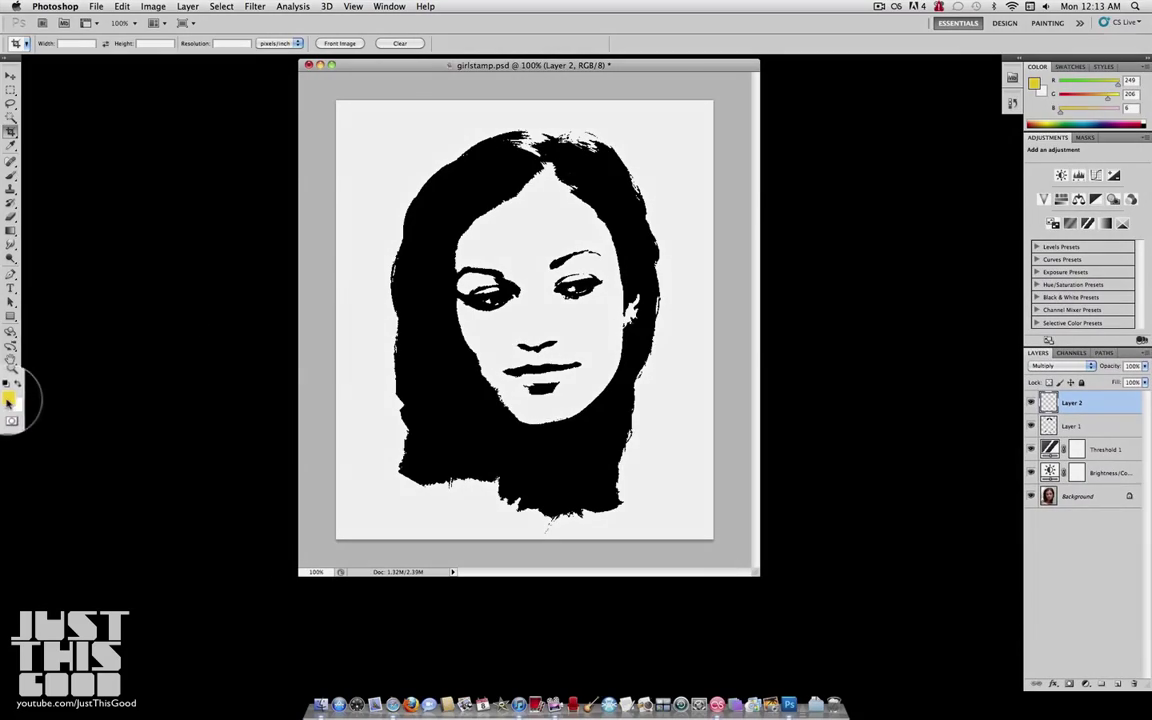
Step: Set the foreground colour to turquoise #24e1e3
click(9, 397)
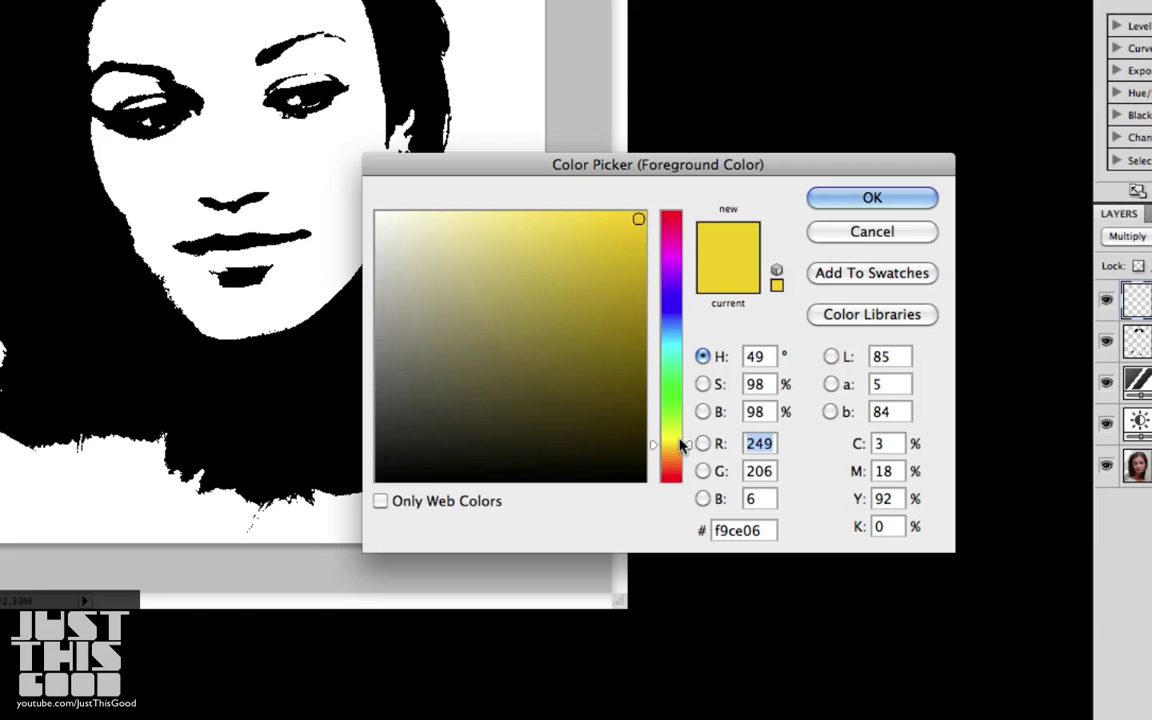
drag(680, 445, 685, 350)
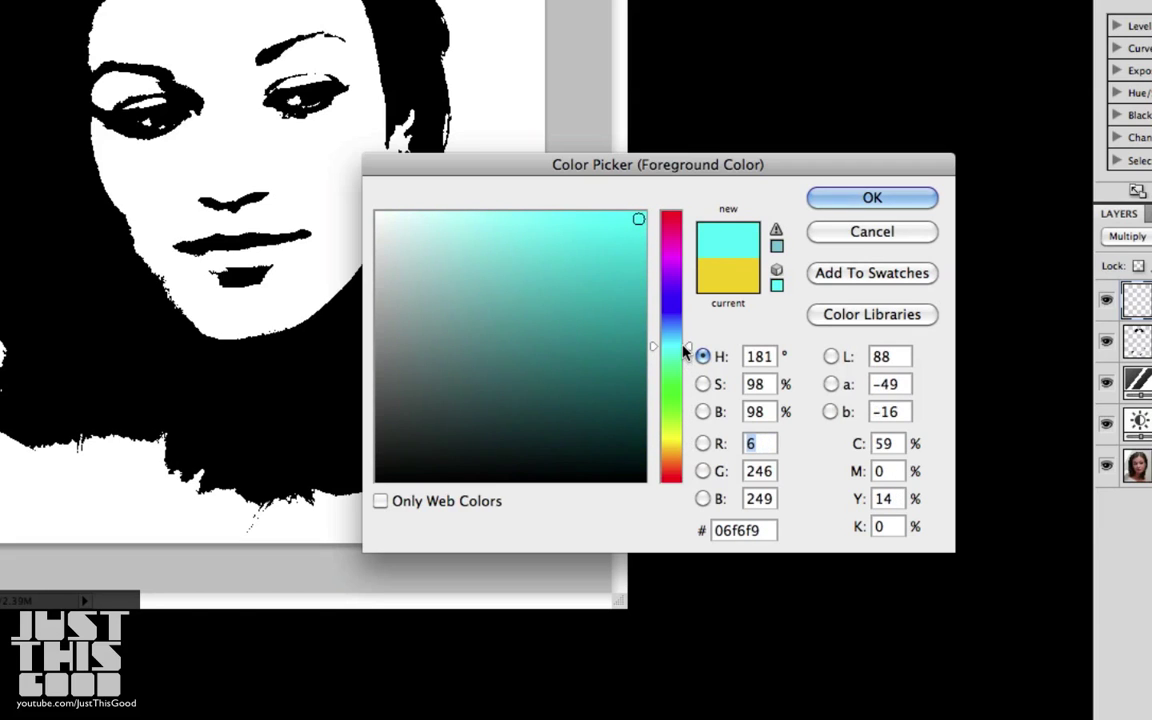
drag(612, 244, 603, 241)
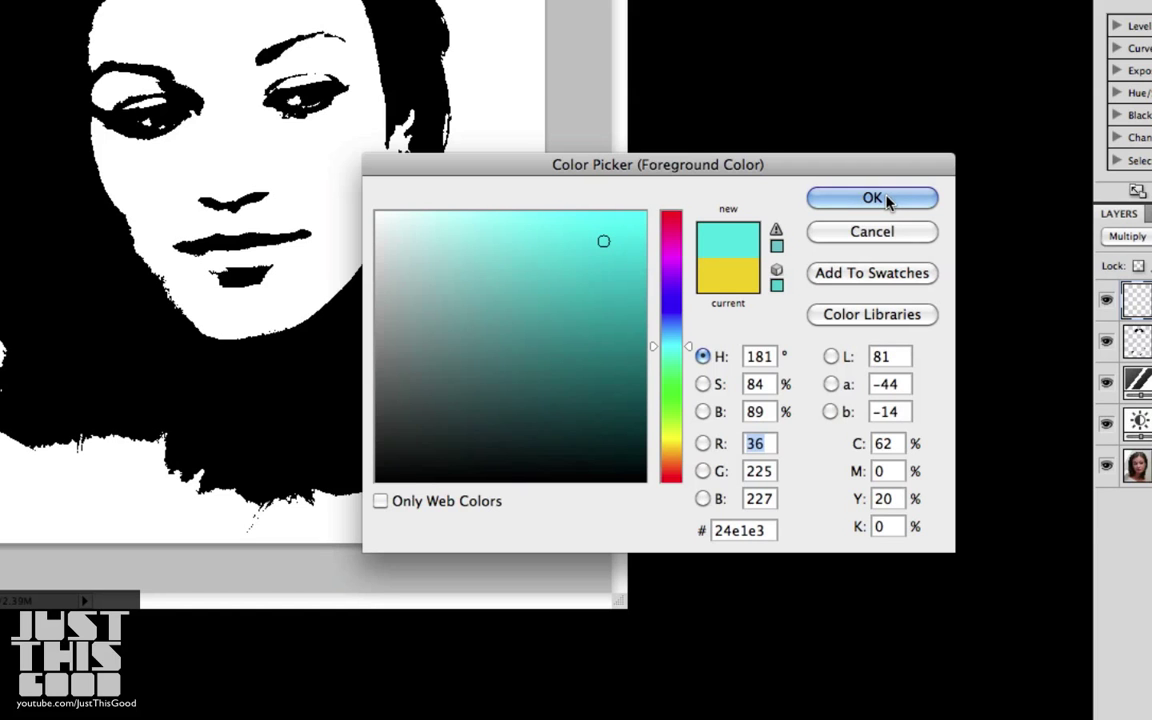
click(874, 199)
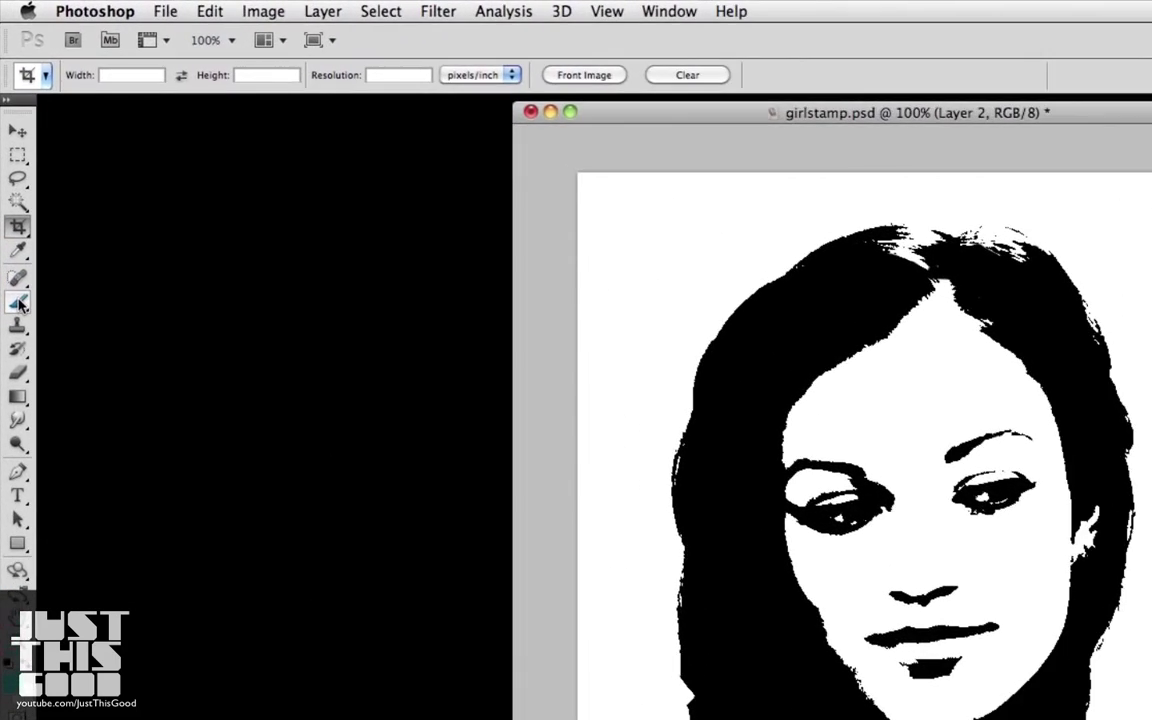
Step: Paint the whole face and ear turquoise on the Multiply layer with a 110 px round brush at 100% hardness
click(10, 173)
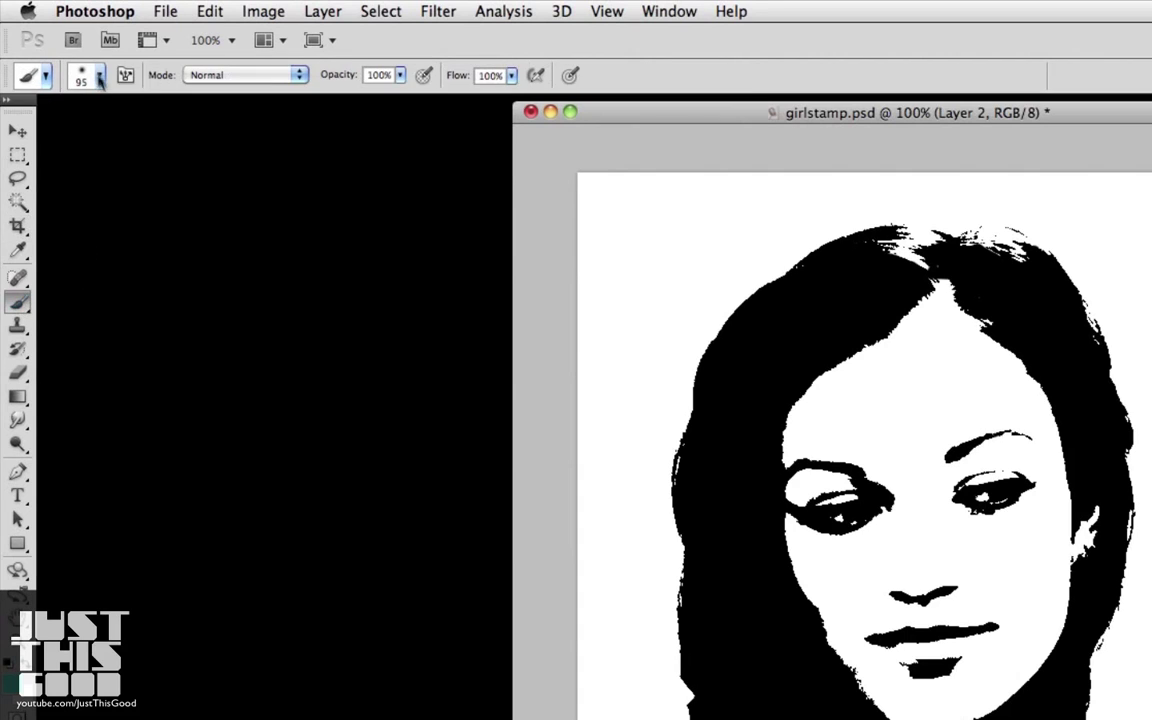
click(97, 76)
click(77, 203)
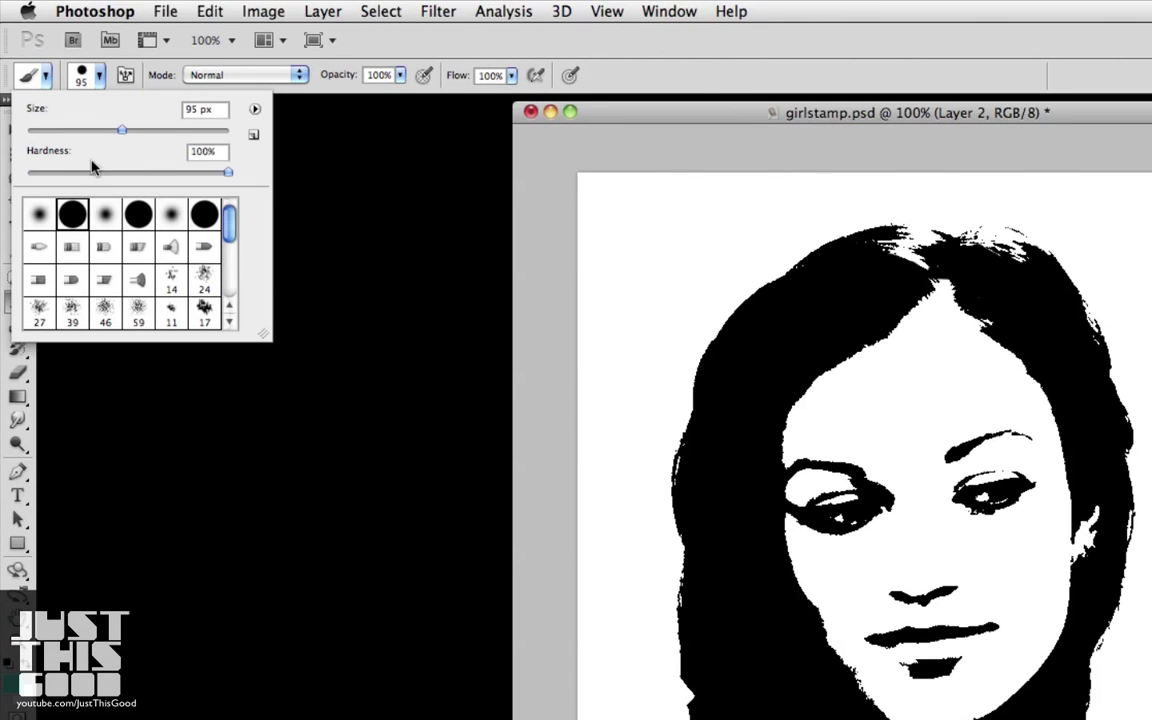
drag(119, 133, 128, 132)
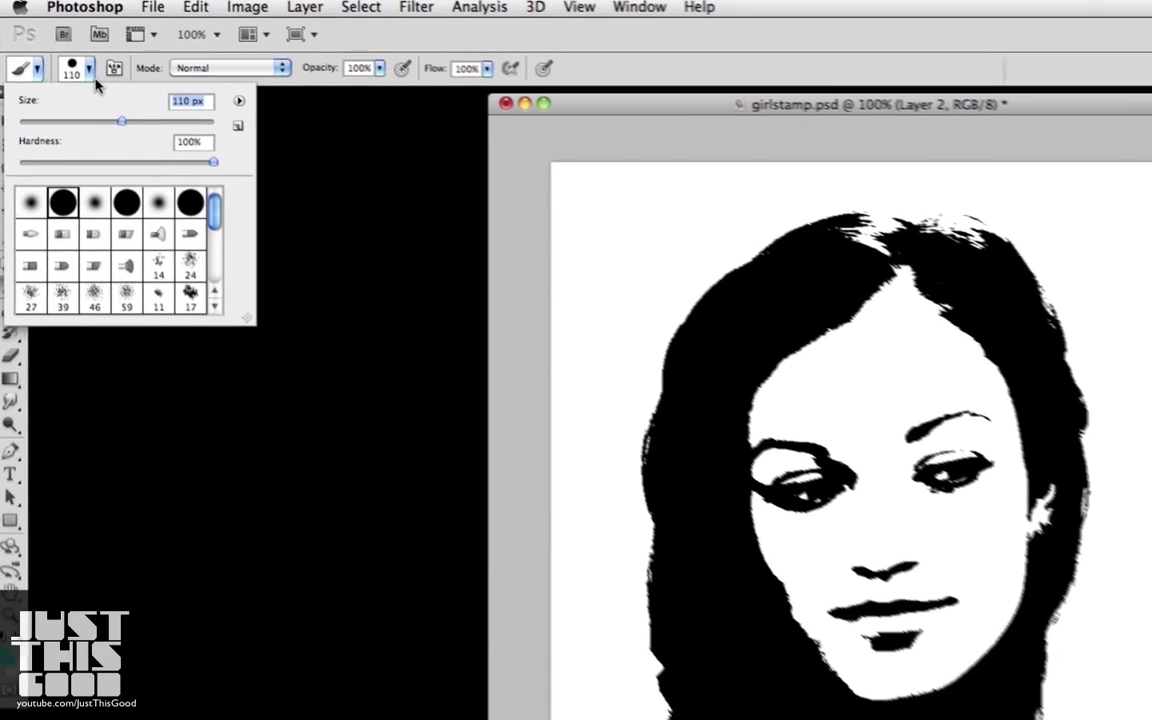
click(728, 445)
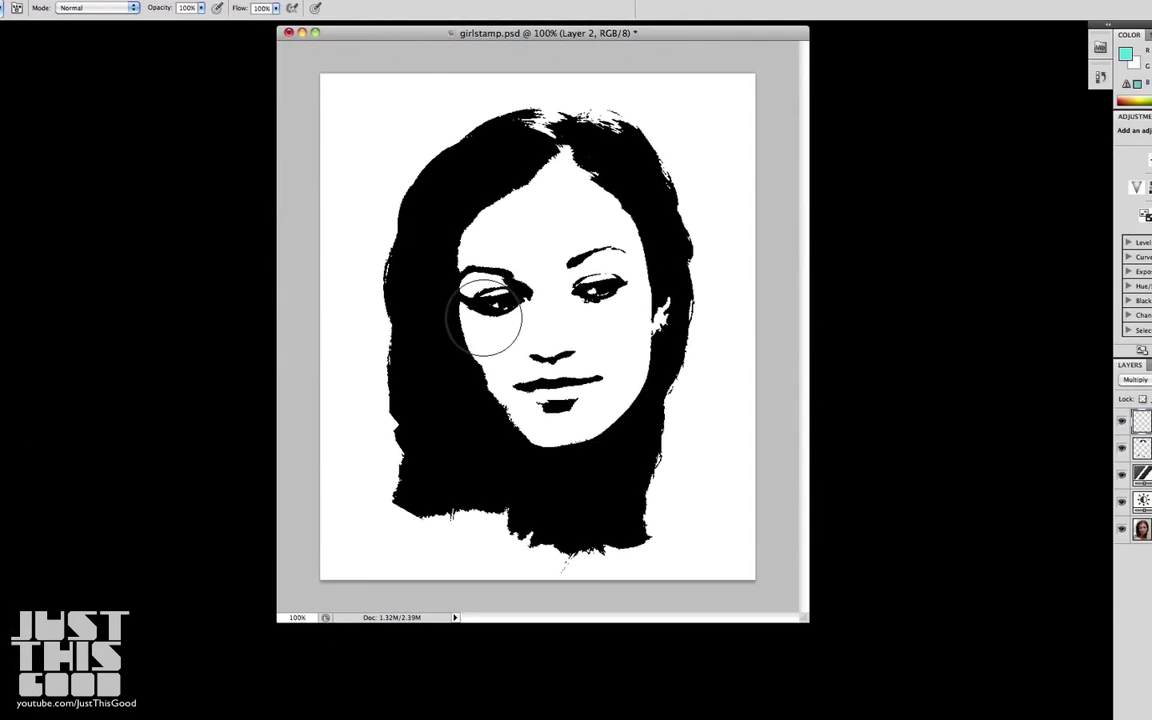
drag(666, 441, 655, 405)
mouse_move(480, 296)
mouse_down()
mouse_move(479, 253)
mouse_move(496, 226)
mouse_move(566, 180)
mouse_move(641, 298)
mouse_move(644, 333)
mouse_move(631, 240)
mouse_move(597, 192)
mouse_up()
mouse_move(596, 404)
mouse_down()
mouse_move(635, 352)
mouse_move(571, 428)
mouse_move(515, 394)
mouse_move(469, 338)
mouse_move(513, 252)
mouse_move(561, 236)
mouse_move(548, 316)
mouse_move(568, 336)
mouse_move(563, 362)
mouse_move(583, 248)
mouse_move(568, 175)
mouse_move(598, 210)
mouse_up()
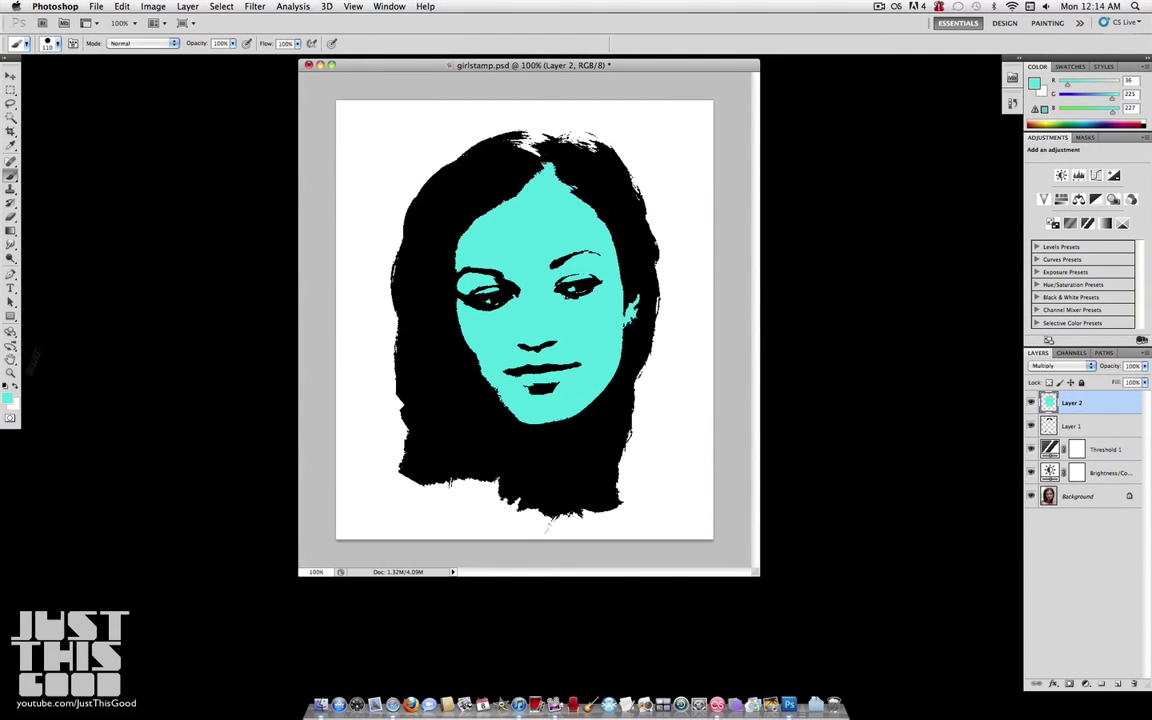
Step: Apply Brightness/Contrast to the turquoise face colour with the contrast lowered to -32
click(150, 6)
mouse_move(175, 44)
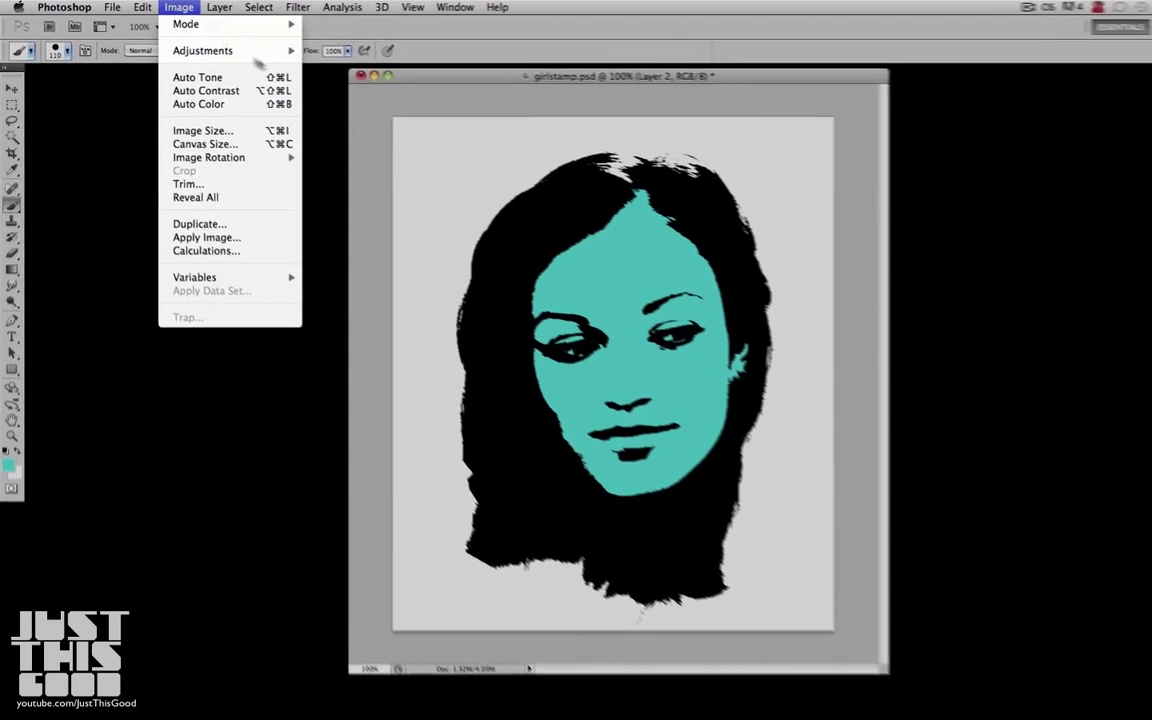
click(341, 58)
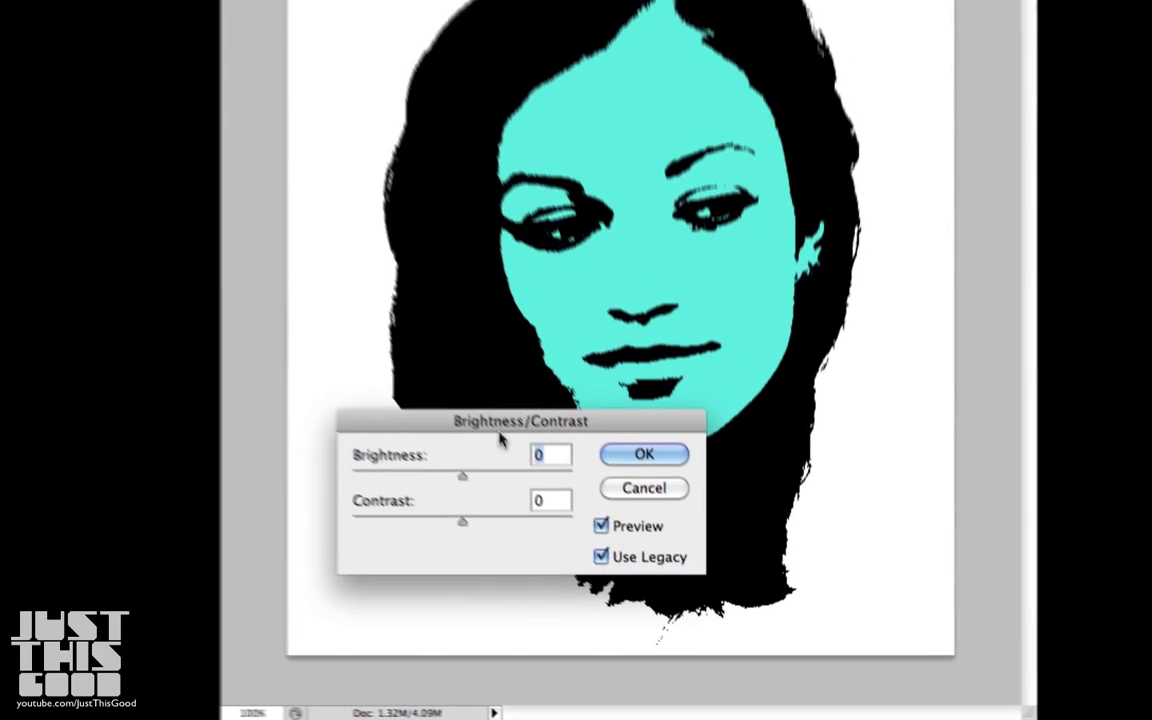
drag(455, 519, 419, 522)
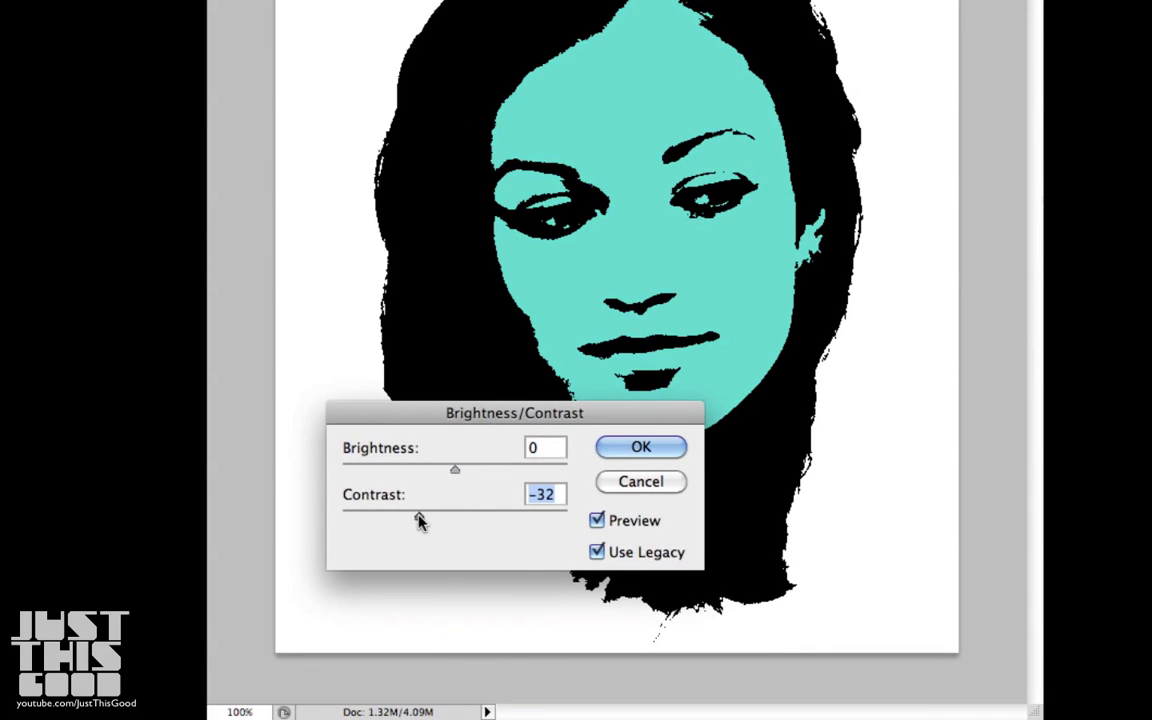
mouse_move(455, 470)
mouse_down()
mouse_move(442, 473)
mouse_move(465, 470)
mouse_move(455, 473)
mouse_up()
click(640, 452)
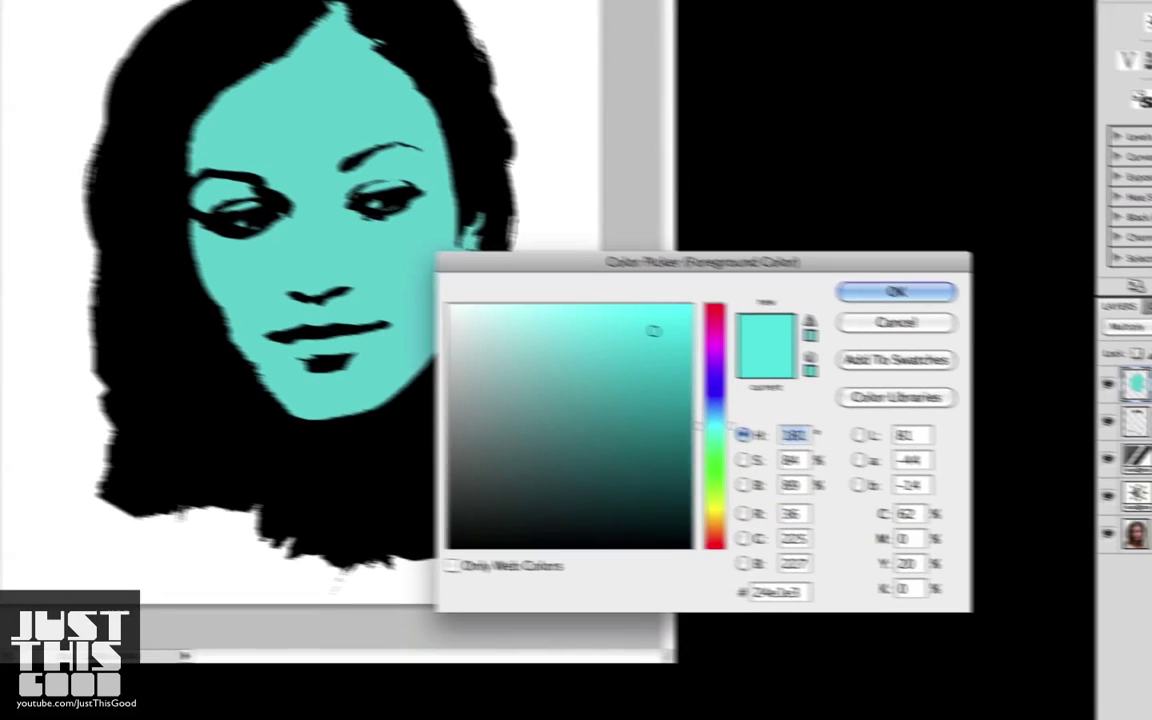
Step: Set the foreground colour to orange #eaa332 and the brush size to 156 px
drag(709, 380, 716, 289)
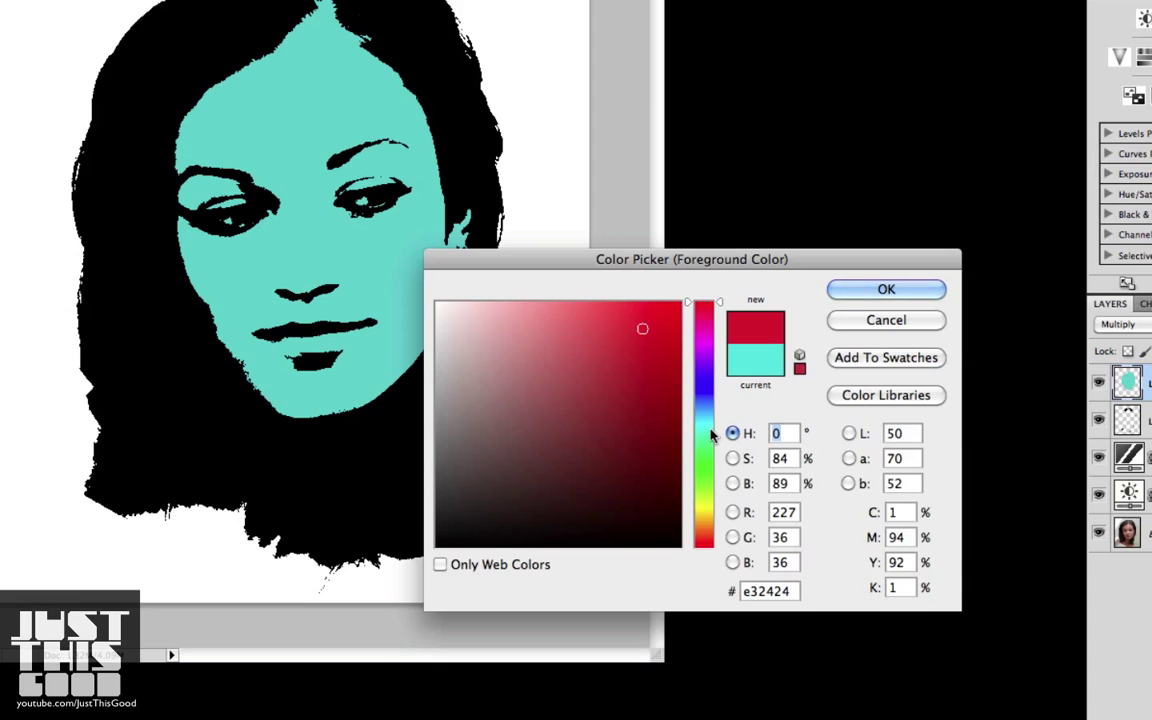
click(709, 471)
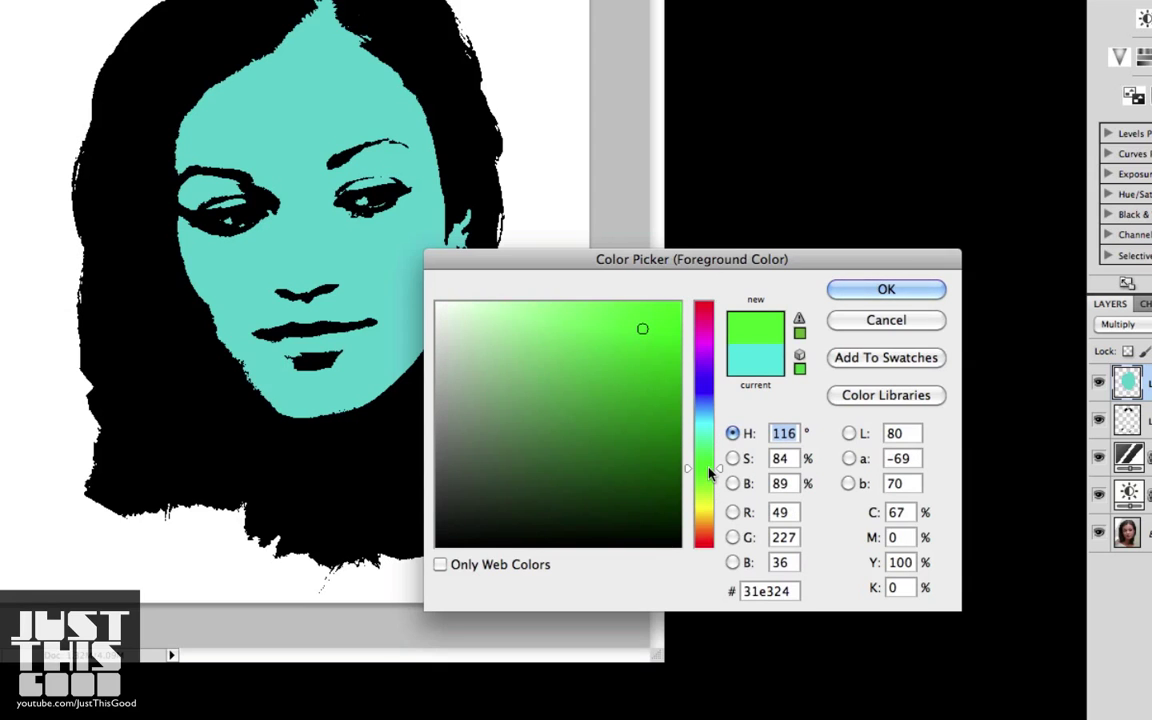
drag(711, 478, 715, 522)
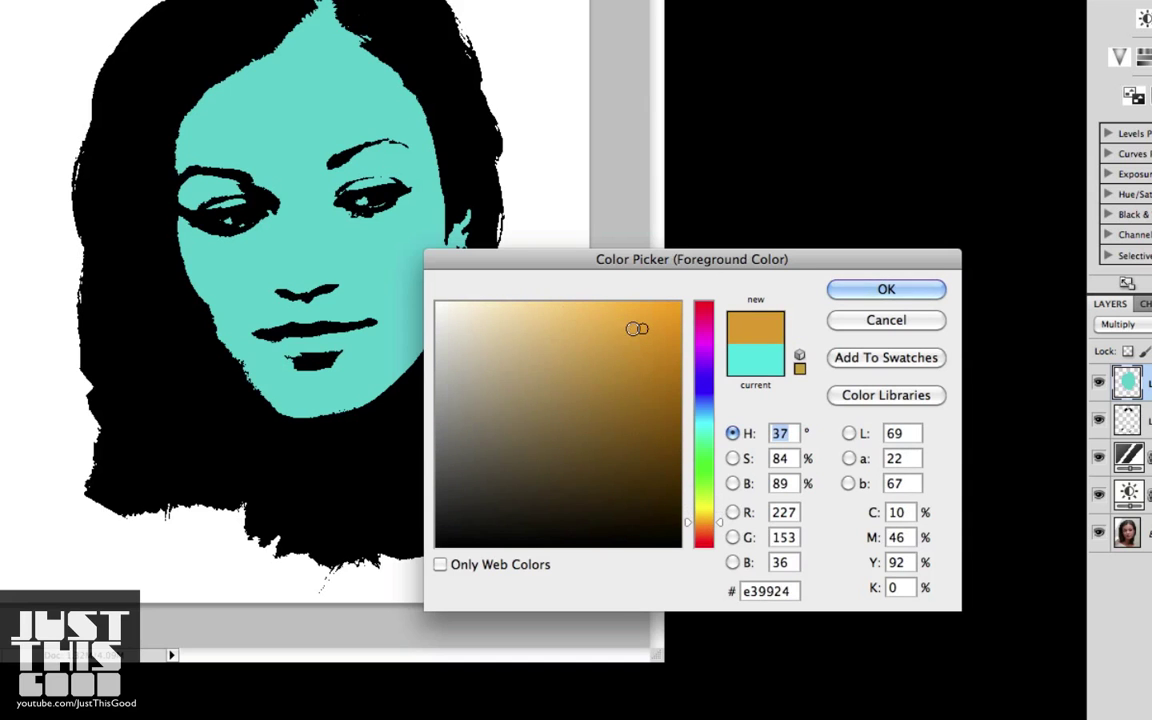
drag(642, 330, 628, 322)
click(864, 290)
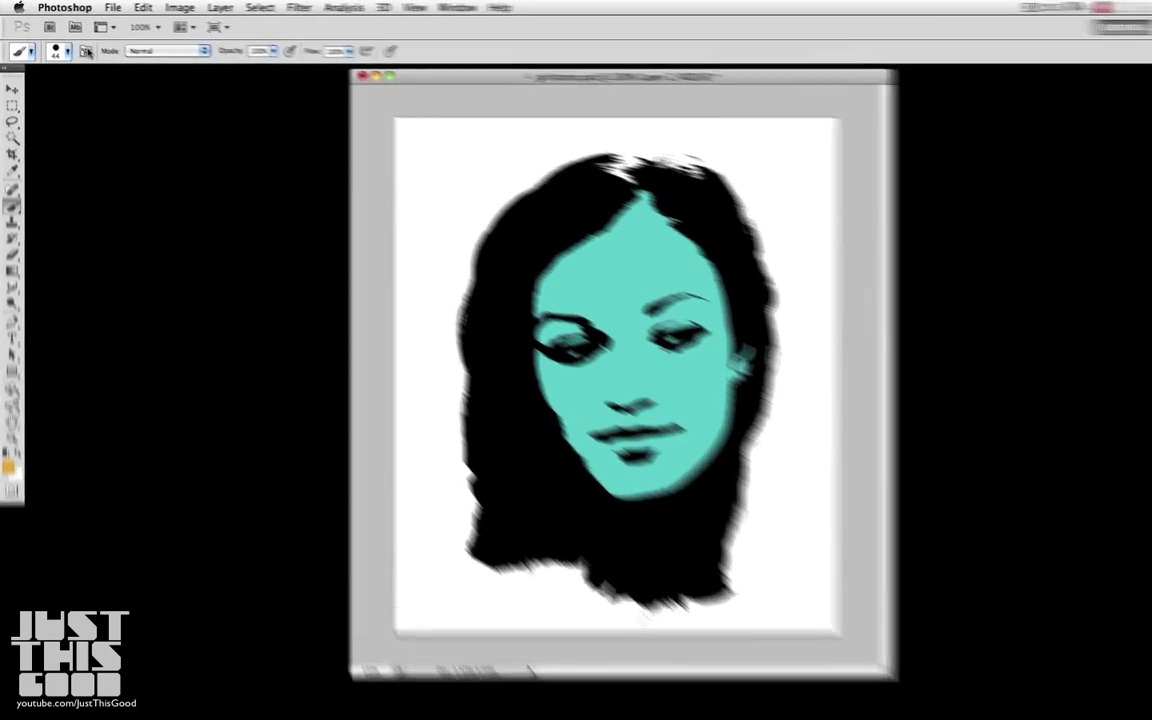
click(55, 44)
key(Return)
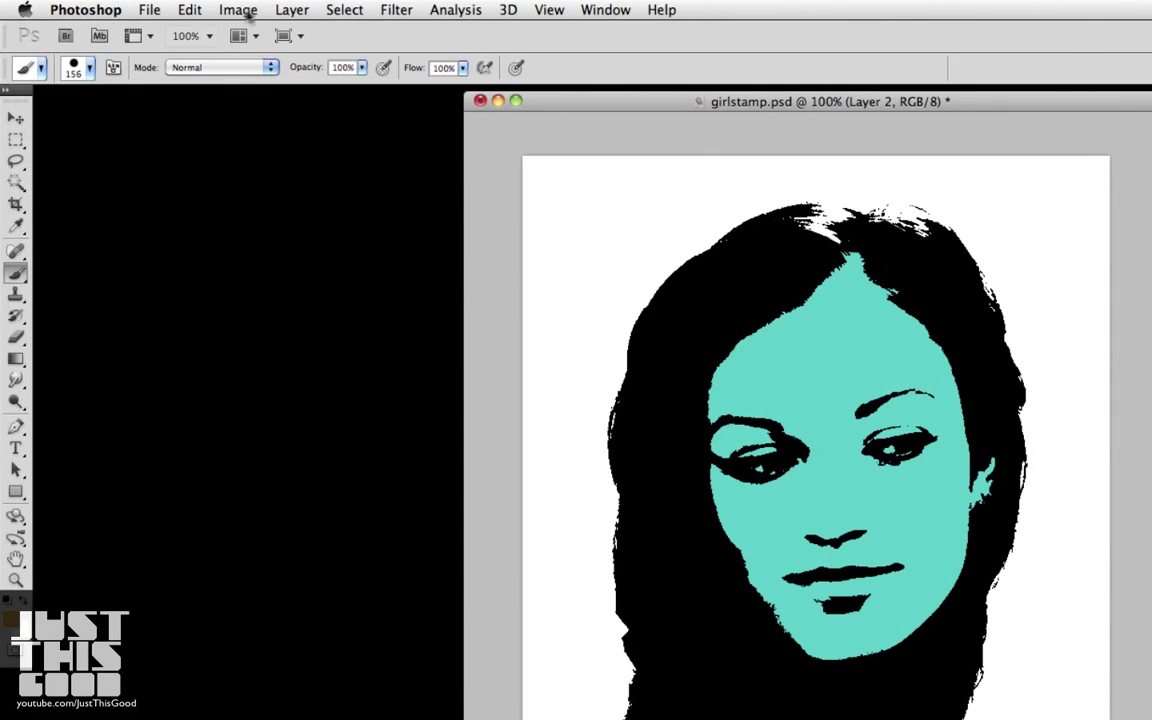
Step: Add an empty layer in Multiply mode above Layer 2 and paint the right half of the background orange on it
click(291, 10)
mouse_move(300, 32)
click(578, 44)
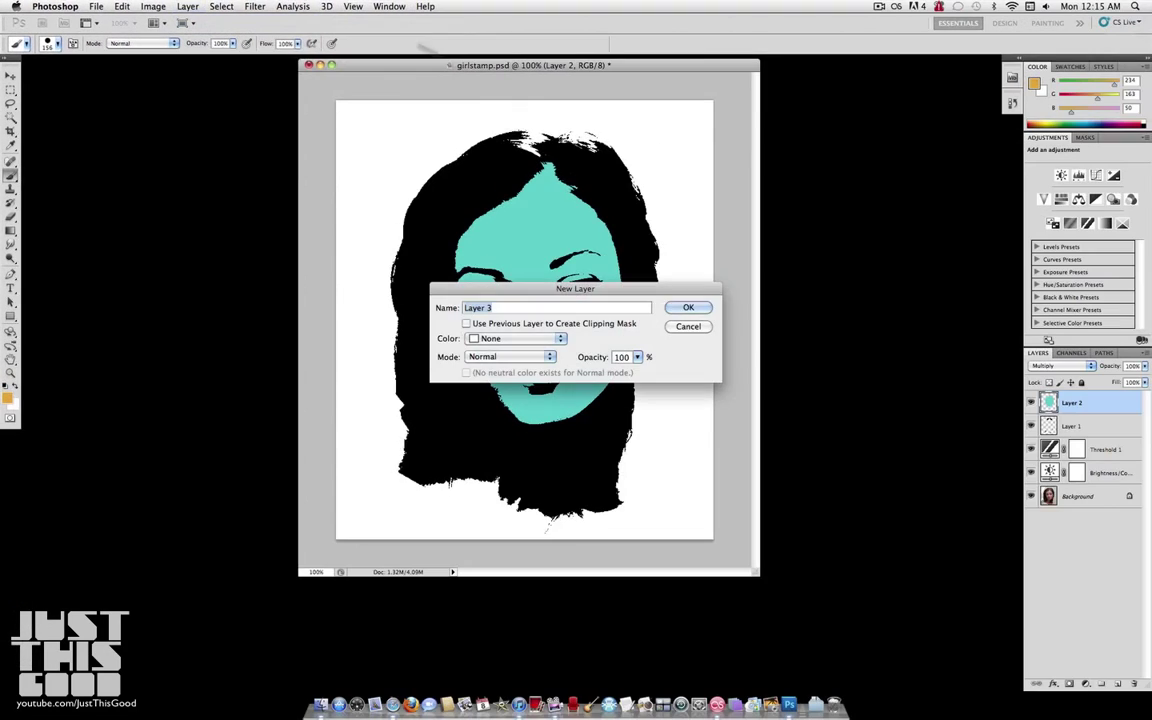
key(Return)
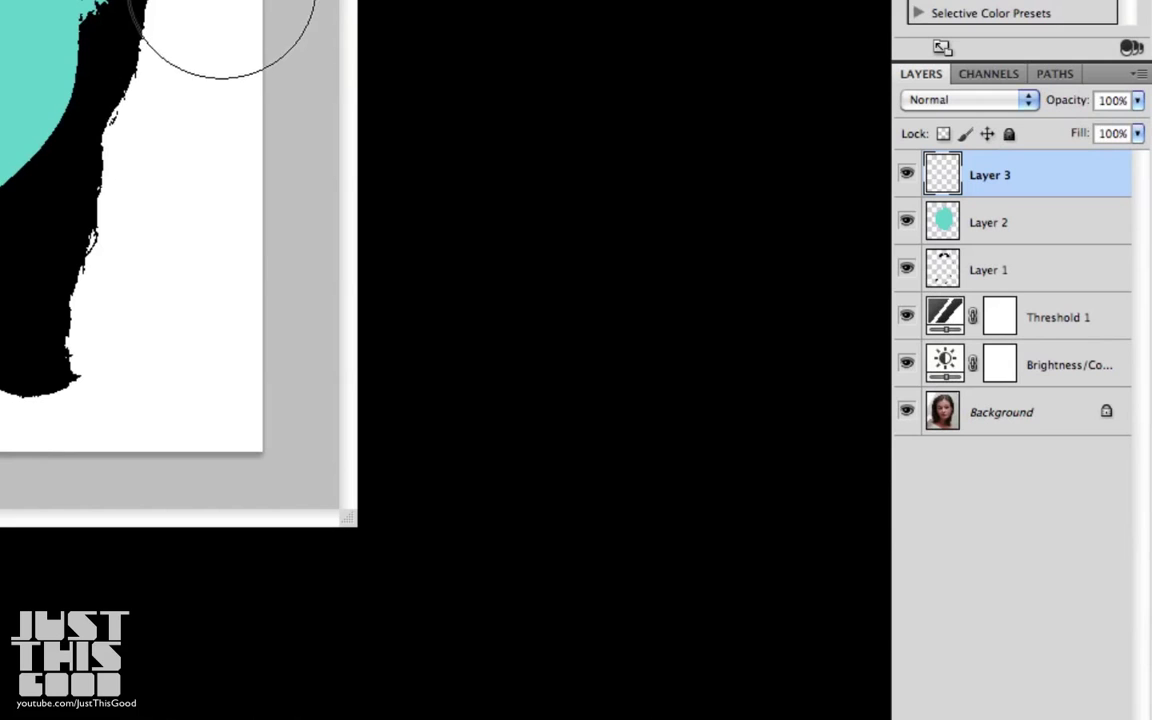
click(962, 100)
click(935, 159)
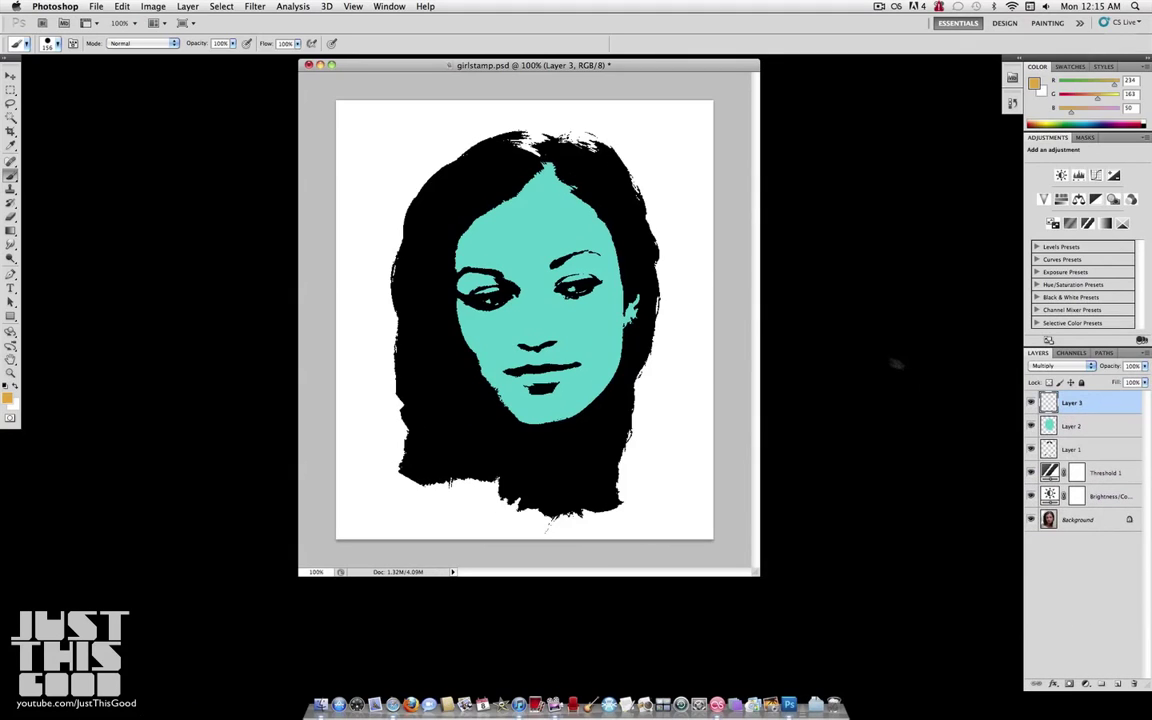
click(535, 113)
mouse_move(556, 113)
mouse_down()
mouse_move(623, 110)
mouse_move(685, 155)
mouse_move(655, 136)
mouse_move(645, 150)
mouse_move(707, 224)
mouse_move(669, 121)
mouse_move(723, 120)
mouse_move(681, 180)
mouse_move(704, 345)
mouse_move(700, 288)
mouse_move(643, 505)
mouse_move(684, 488)
mouse_move(719, 498)
mouse_move(710, 472)
mouse_move(614, 520)
mouse_move(559, 527)
mouse_move(575, 521)
mouse_move(577, 488)
mouse_move(585, 553)
mouse_move(605, 548)
mouse_move(613, 512)
mouse_move(635, 493)
mouse_move(617, 210)
mouse_up()
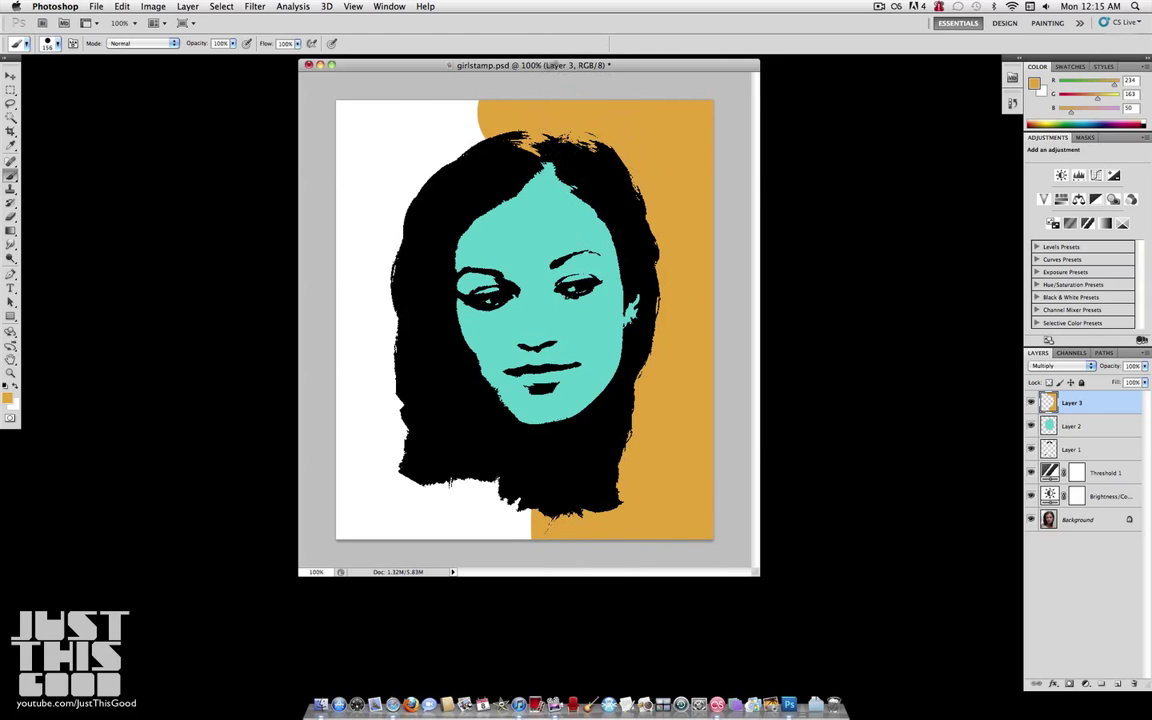
Step: Set the foreground colour to yellow, RGB 234, 219, 50, and paint the left half of the background with it
click(8, 397)
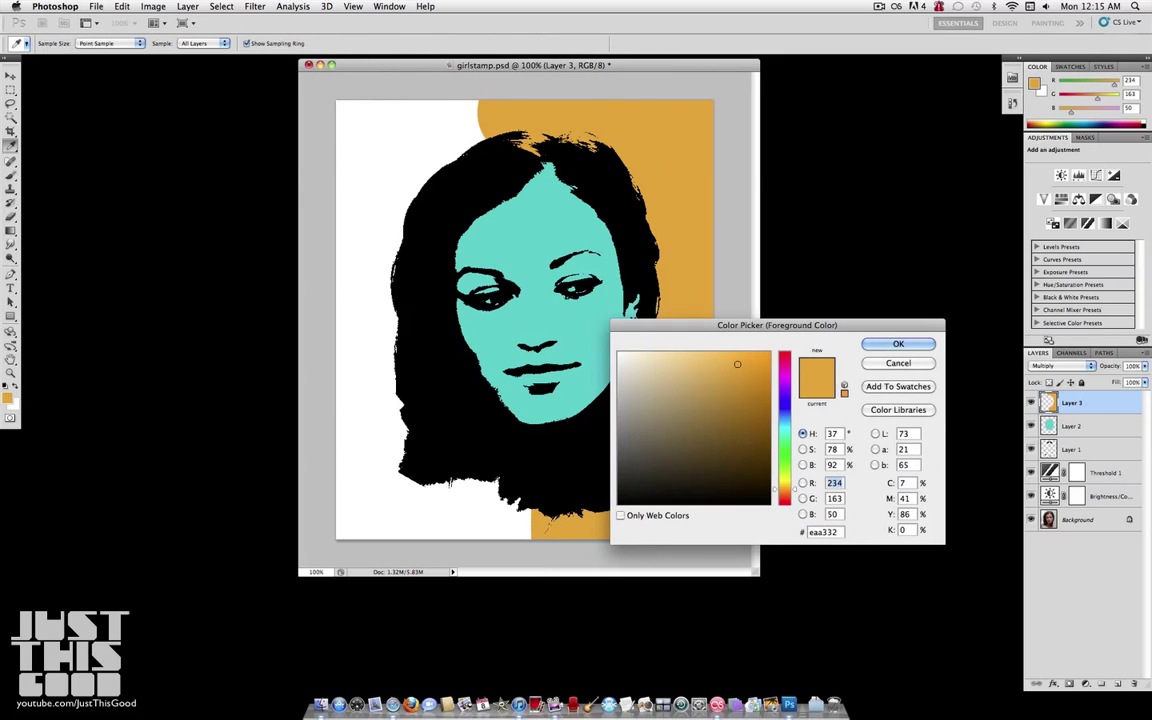
drag(796, 489, 796, 486)
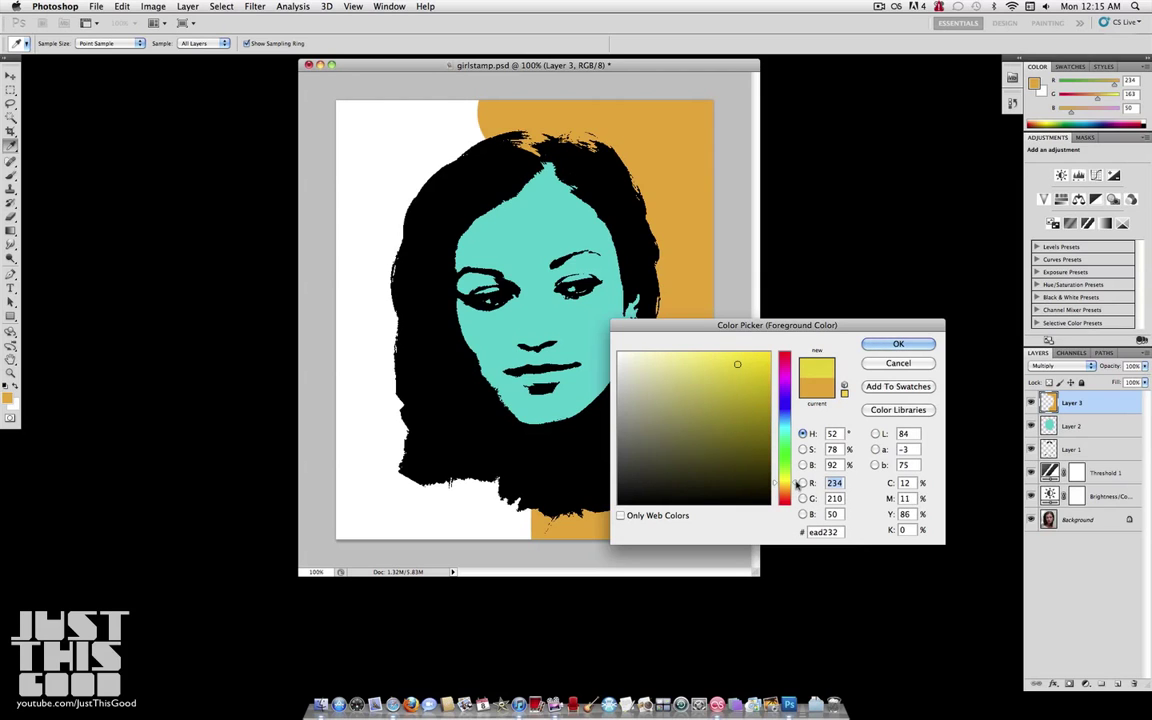
click(898, 343)
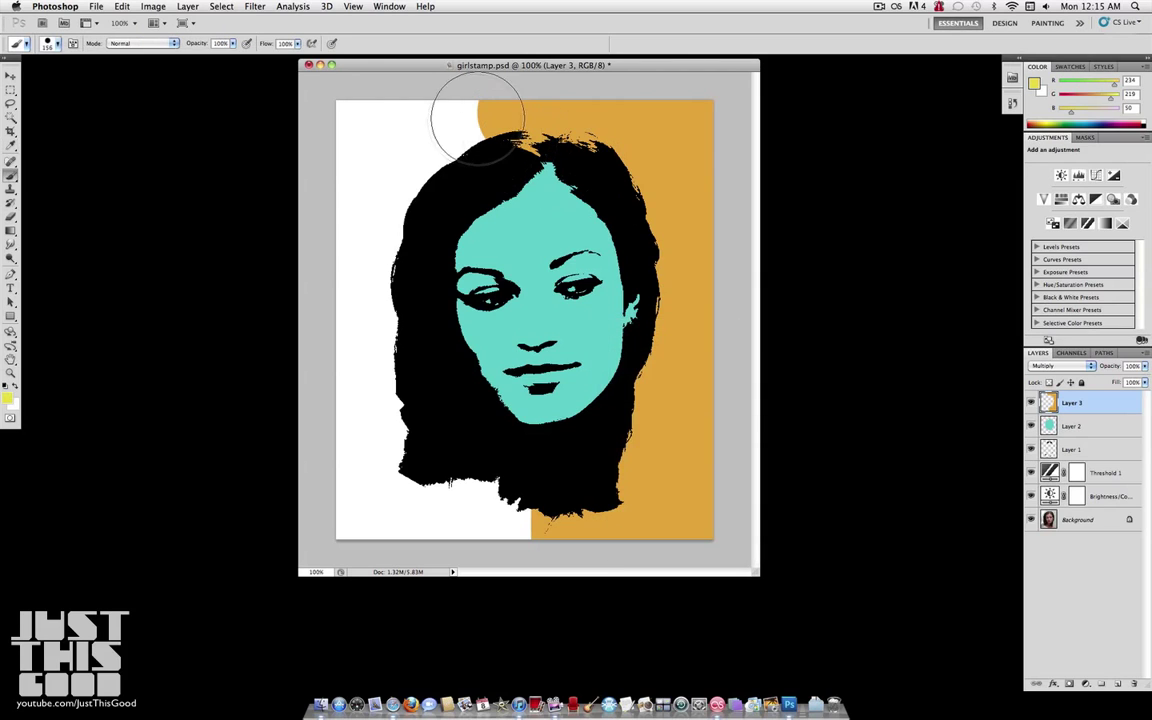
click(485, 507)
mouse_move(485, 507)
mouse_down()
mouse_move(483, 524)
mouse_move(482, 508)
mouse_move(373, 506)
mouse_move(386, 442)
mouse_move(355, 226)
mouse_move(370, 113)
mouse_move(422, 129)
mouse_move(506, 105)
mouse_move(432, 120)
mouse_up()
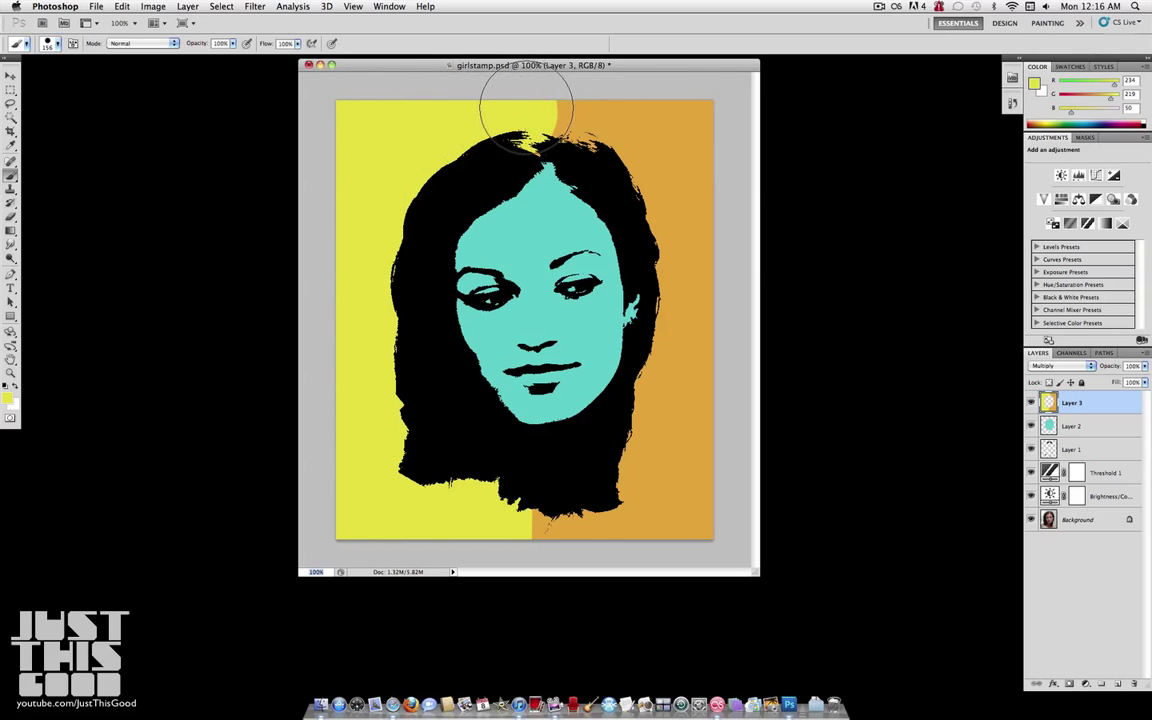
drag(524, 115, 510, 118)
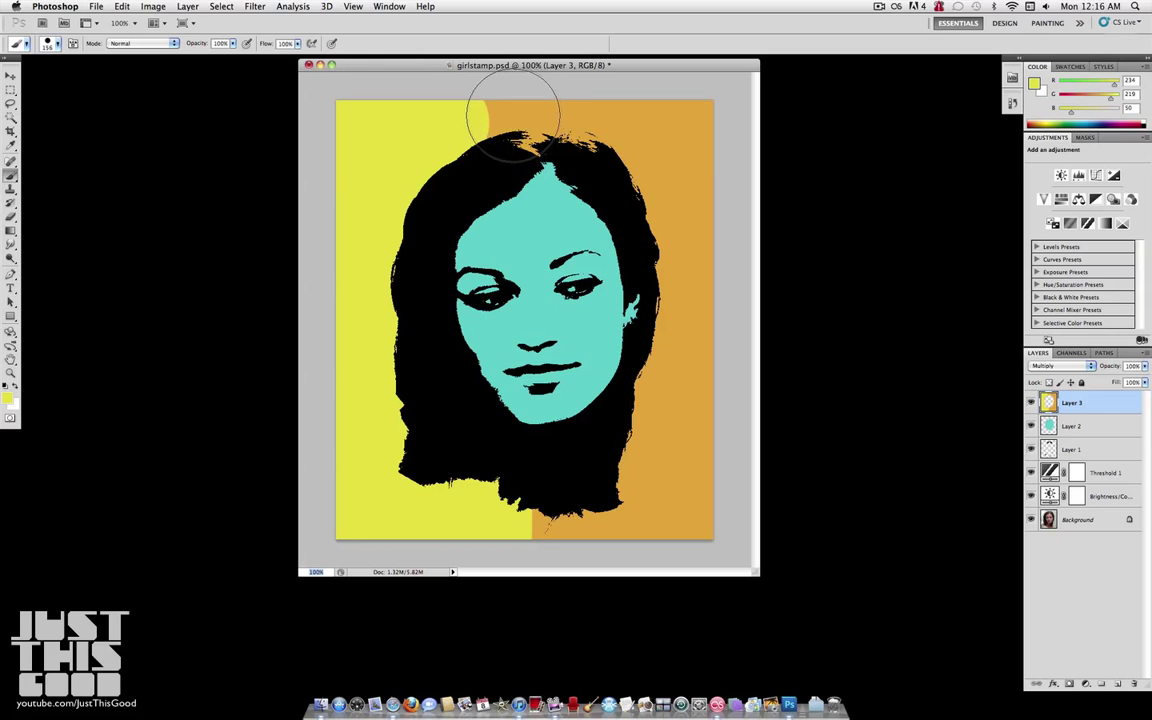
key(super+z)
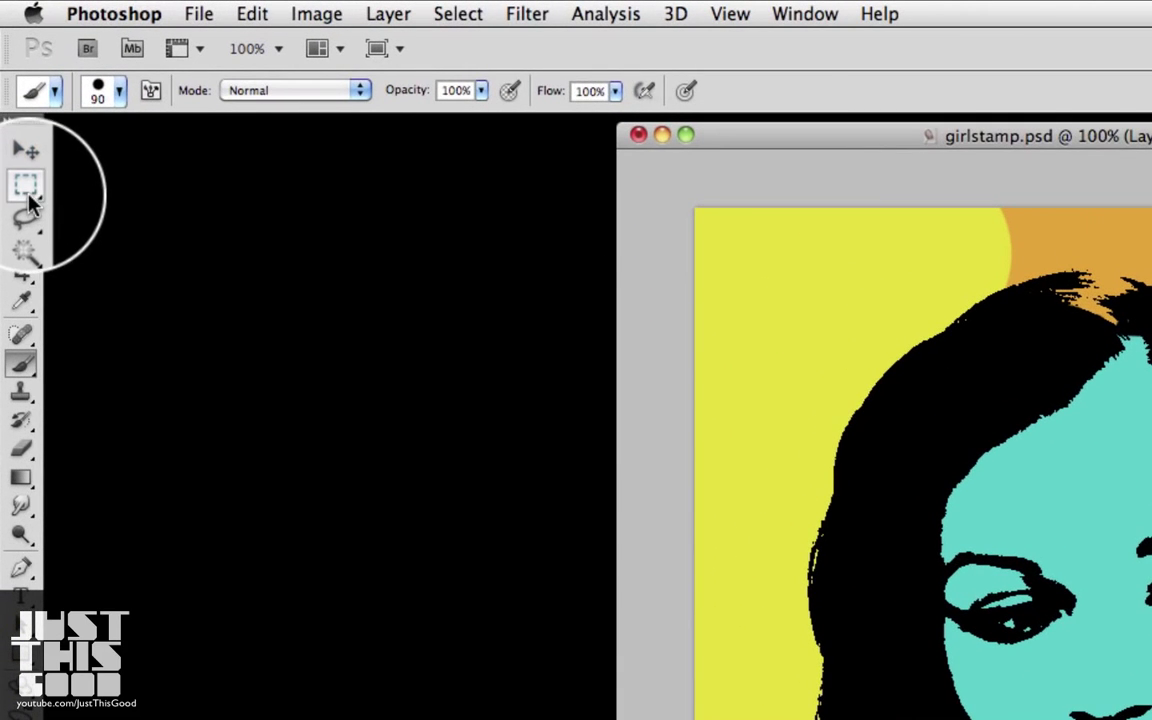
Step: Select the left half of the image up to the orange edge with a rectangular marquee, then subtract a rectangle around the face
click(27, 195)
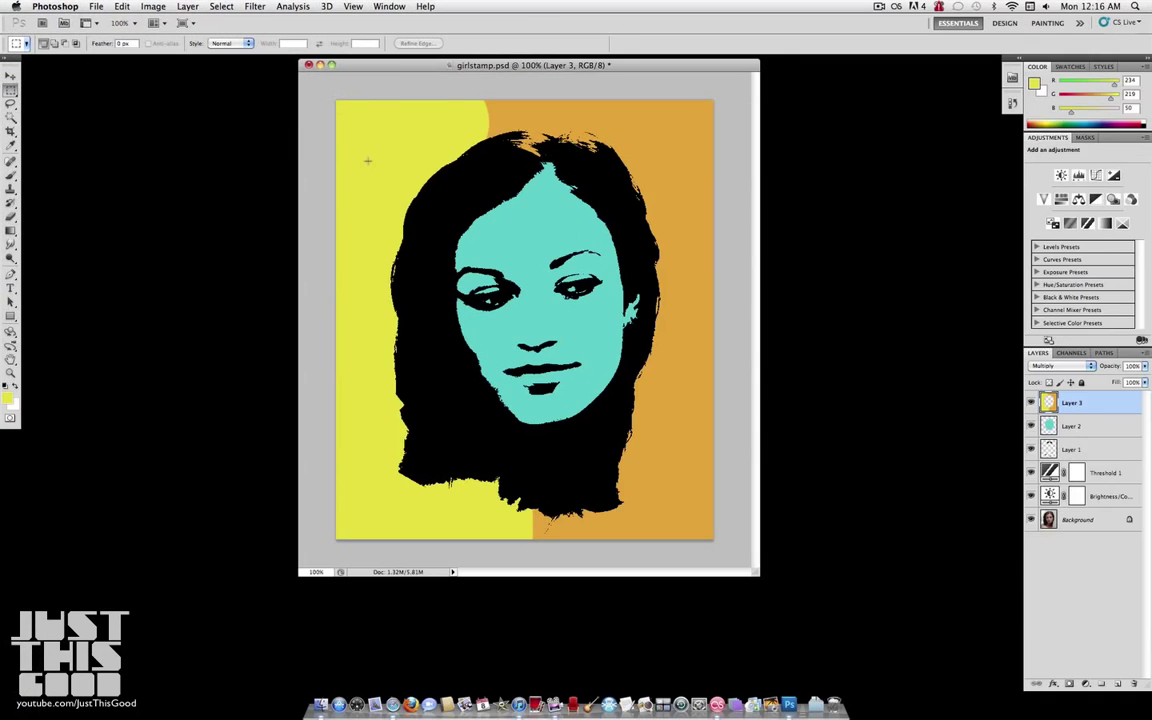
drag(526, 578, 532, 617)
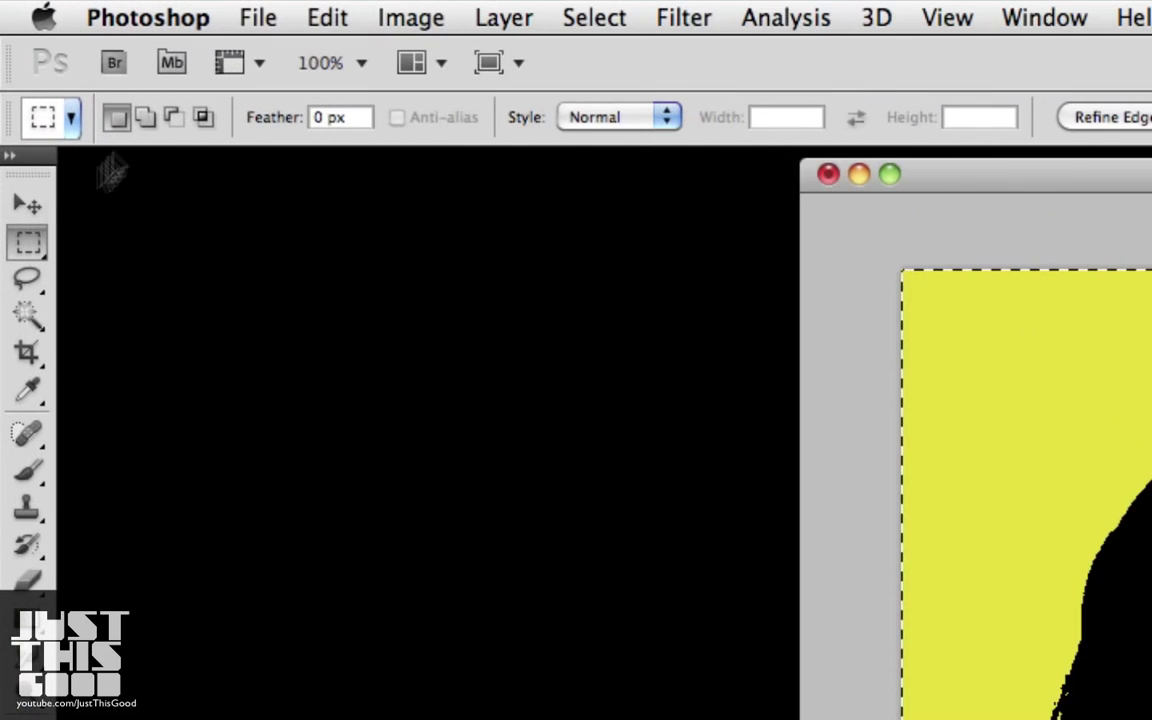
click(175, 119)
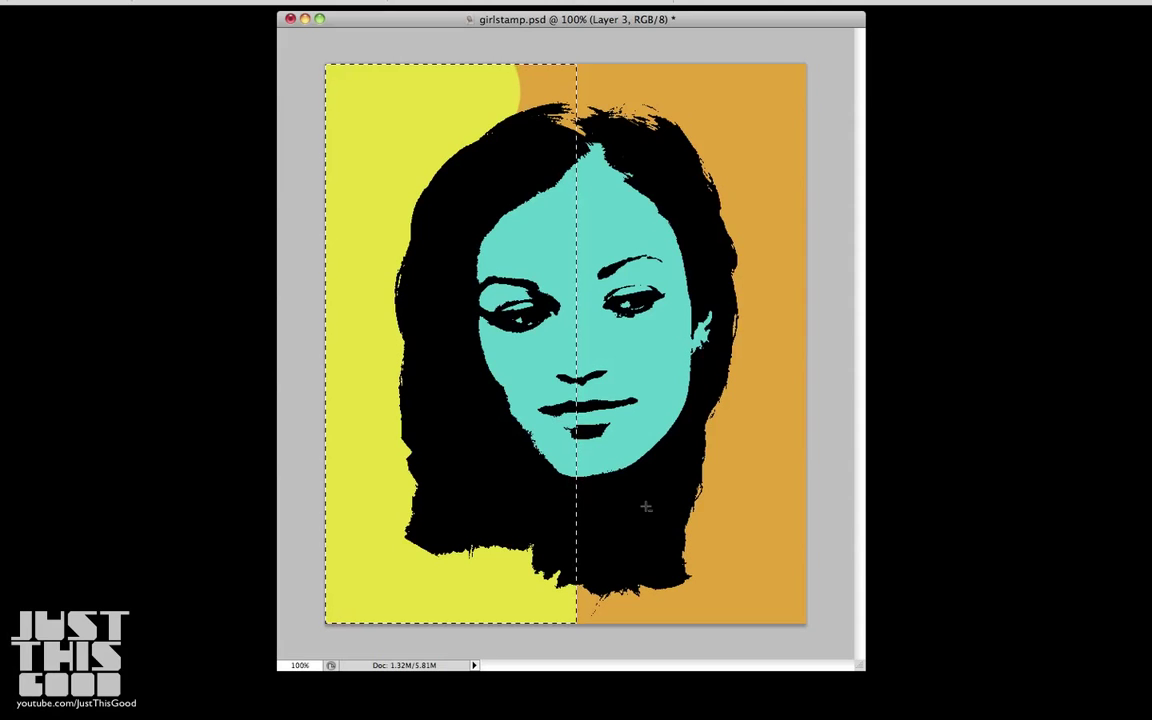
drag(620, 455, 466, 152)
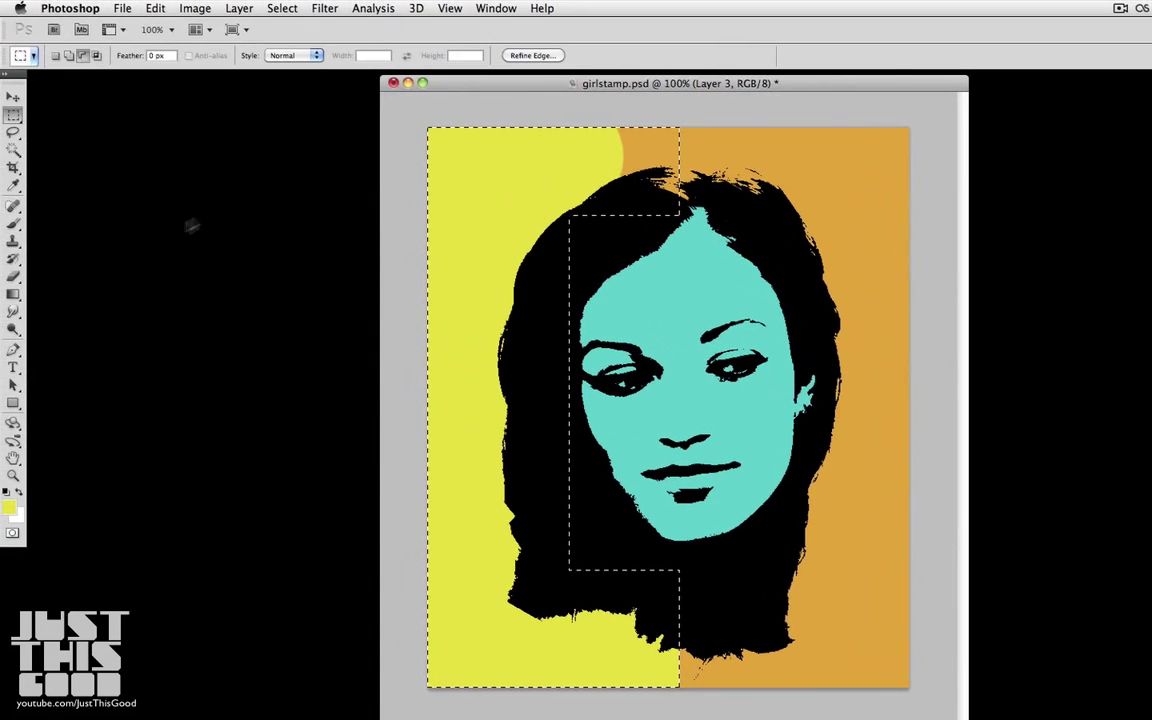
Step: Brush yellow over the orange remaining inside the selection above the head, then clear the selection
click(13, 222)
mouse_move(638, 193)
mouse_down()
mouse_move(665, 195)
mouse_move(610, 140)
mouse_move(530, 130)
mouse_up()
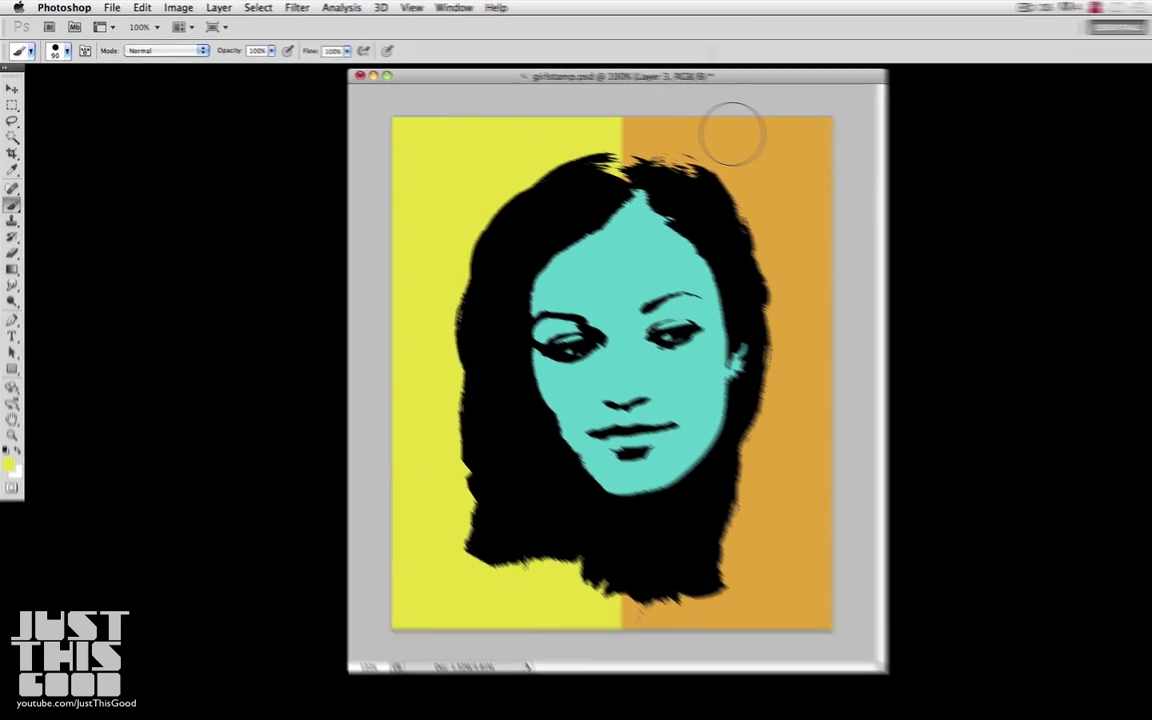
key(super+d)
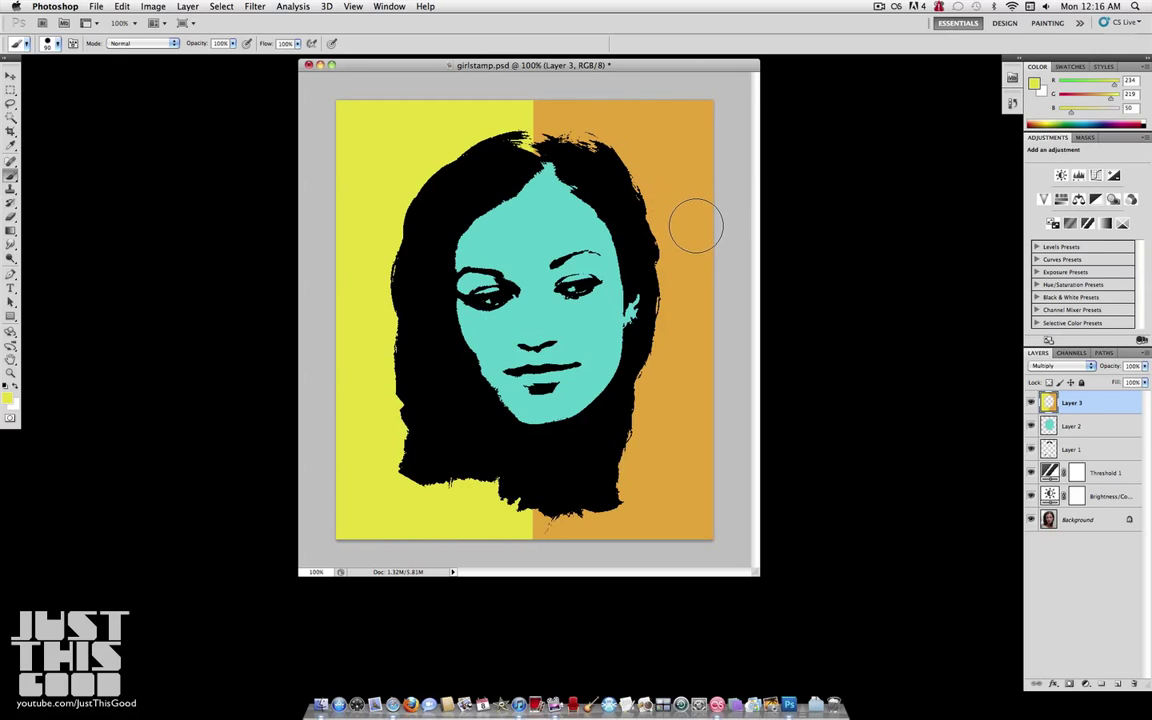
Step: Crop a narrow strip off all four sides of the image, keeping the yellow-orange split centred and the whole head inside the frame
click(11, 131)
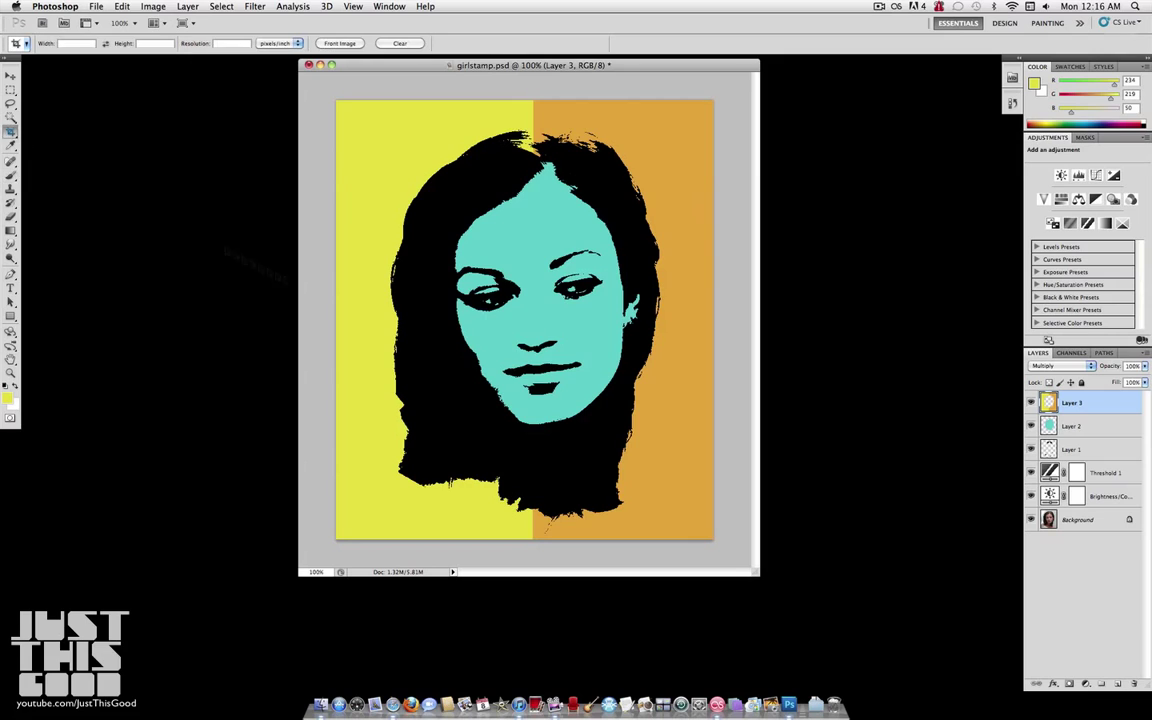
drag(697, 528, 316, 11)
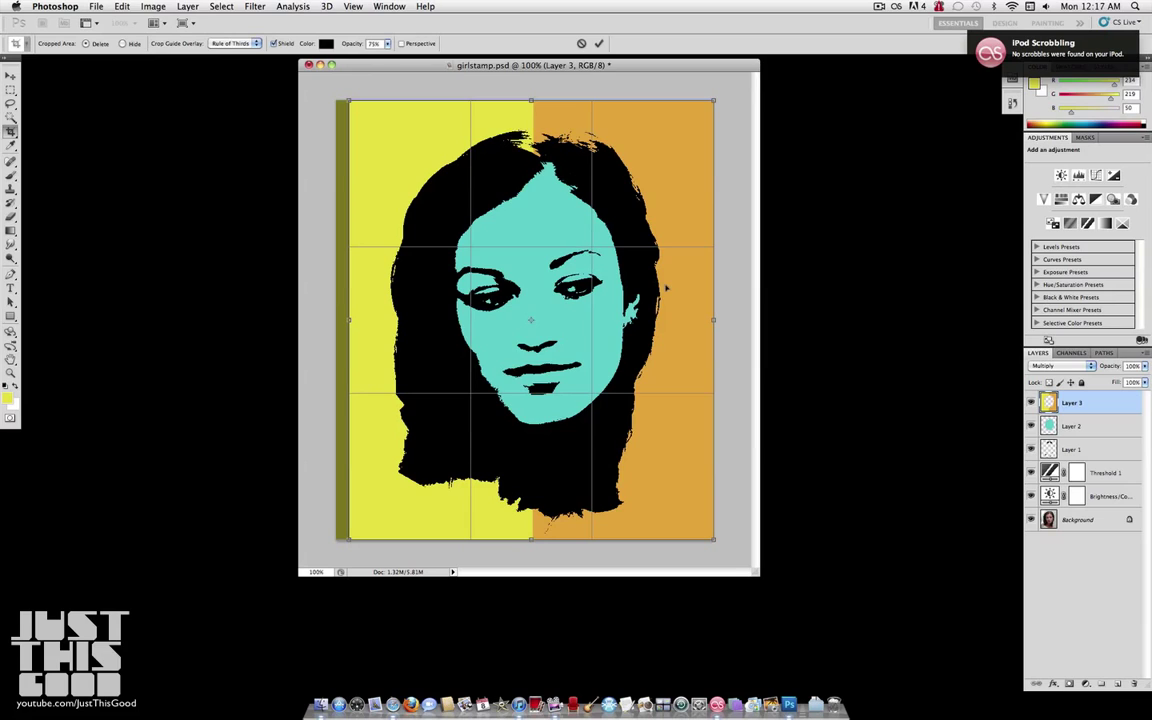
drag(713, 540, 701, 525)
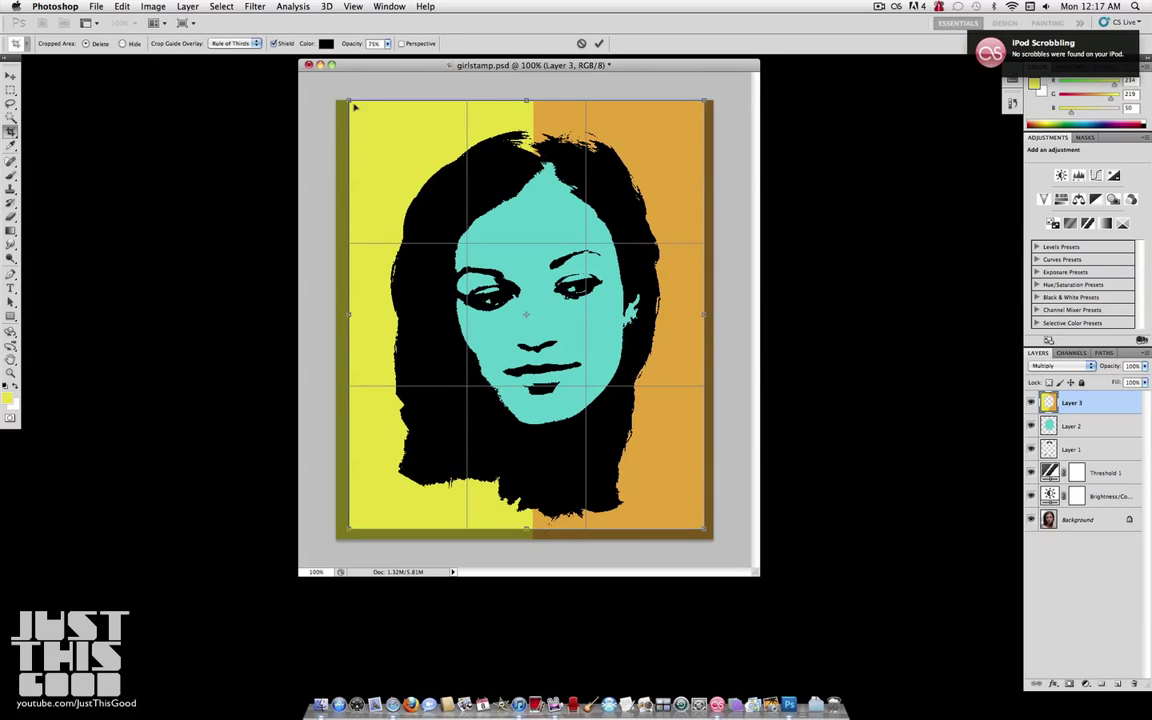
mouse_move(350, 103)
mouse_down()
mouse_move(368, 108)
mouse_move(356, 106)
mouse_up()
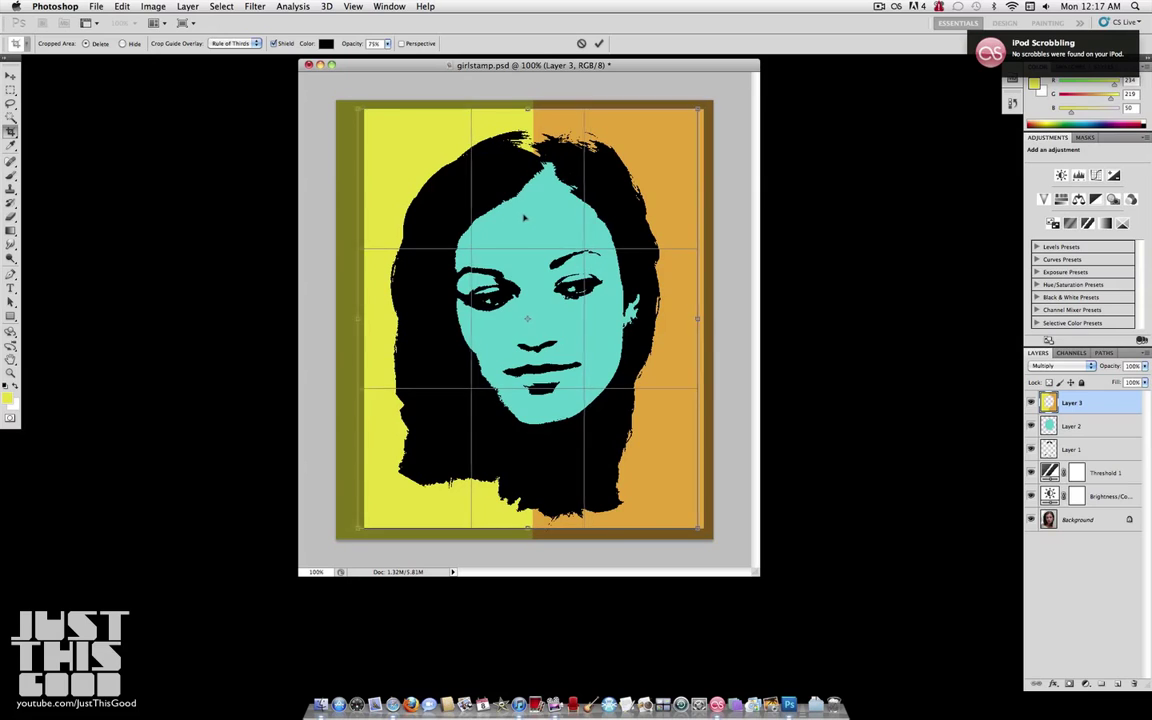
drag(549, 227, 556, 226)
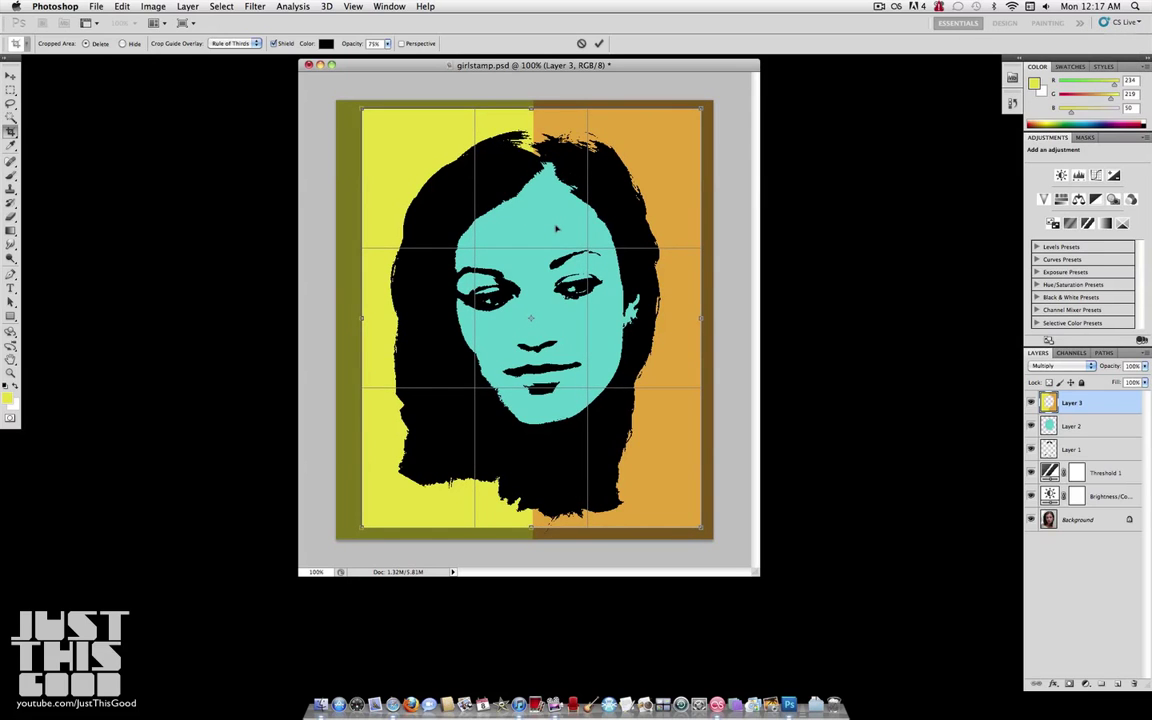
right_click(557, 228)
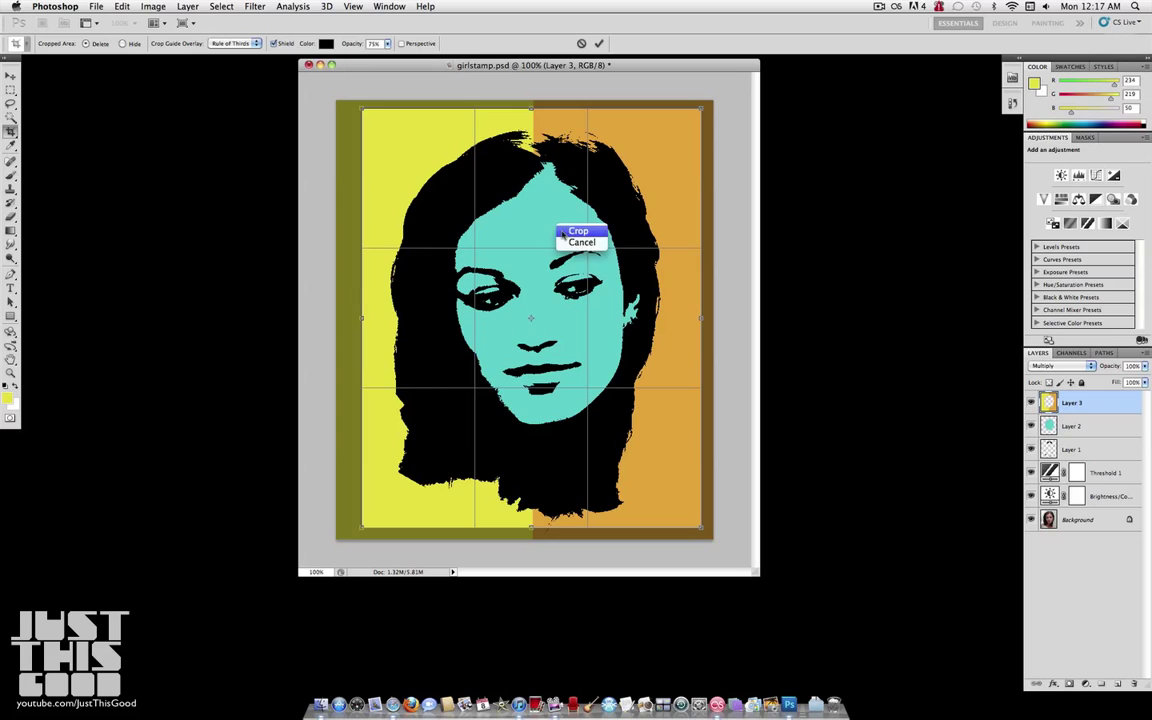
click(578, 231)
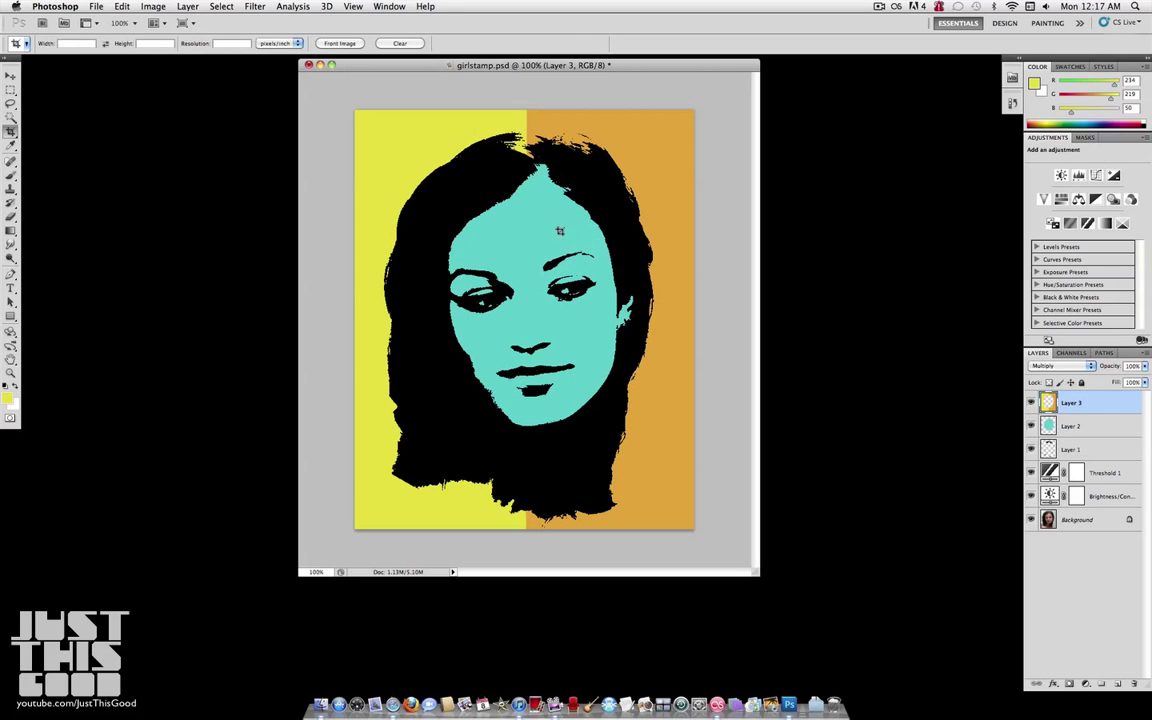